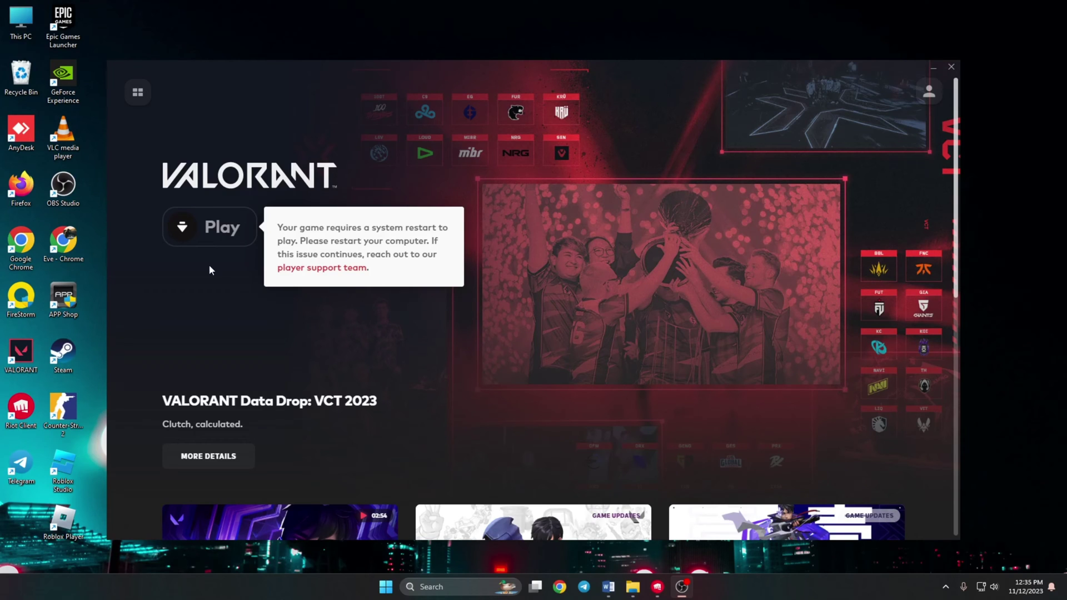
Dismiss the Riot Client's Valorant page showing the system-restart-required error.
left_click(222, 232)
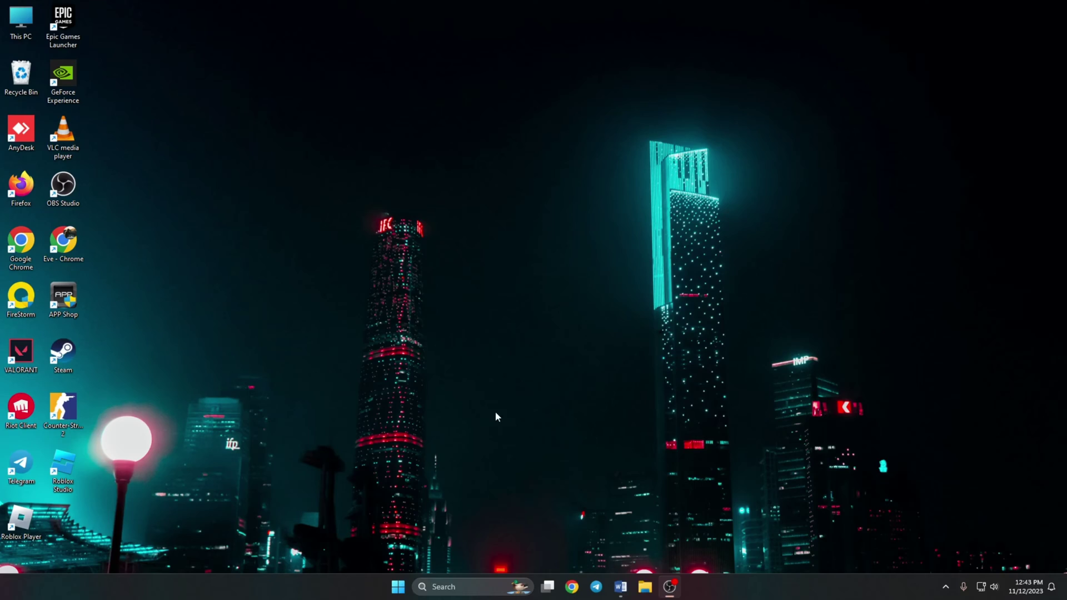
Launch the Services console and scroll down to the vgc service.
left_click(458, 584)
type("services")
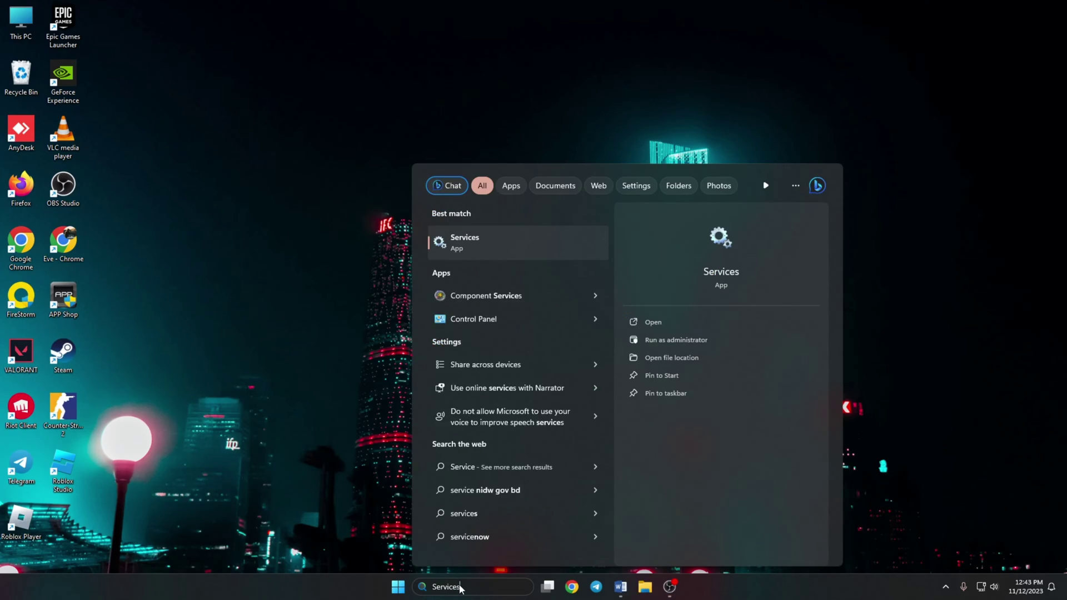
left_click(476, 242)
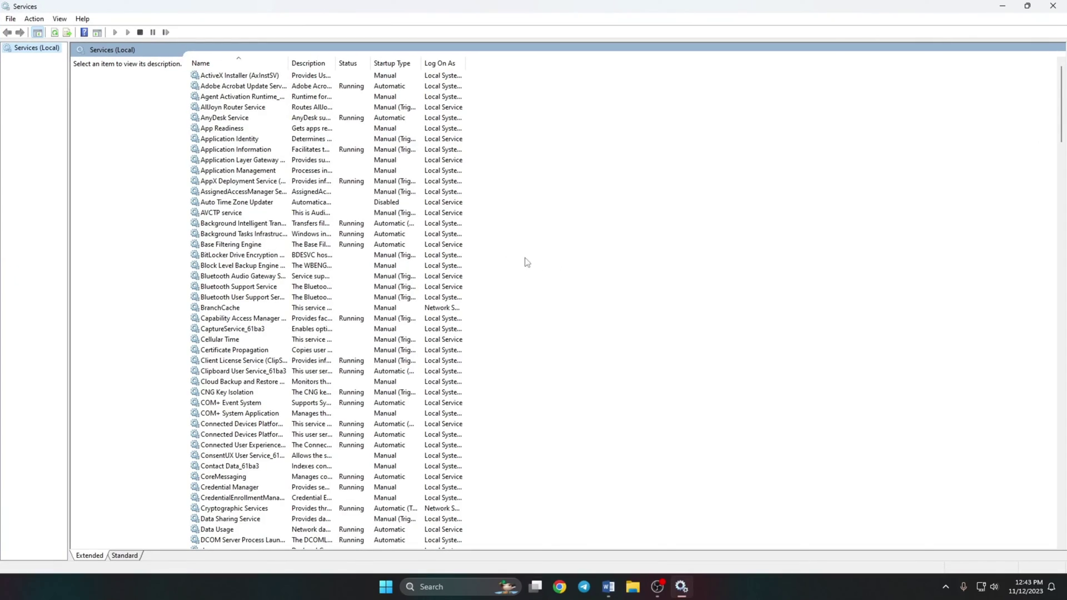
scroll(374, 204, "down", 14)
scroll(336, 222, "down", 20)
scroll(338, 224, "down", 20)
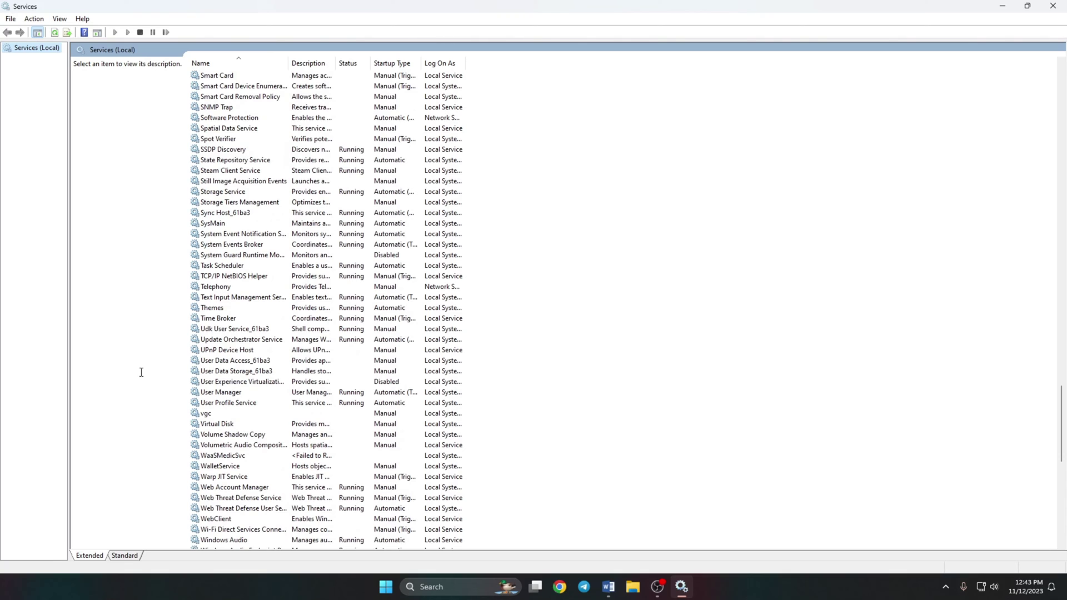
Set the vgc service's startup type to Automatic and apply it.
right_click(201, 415)
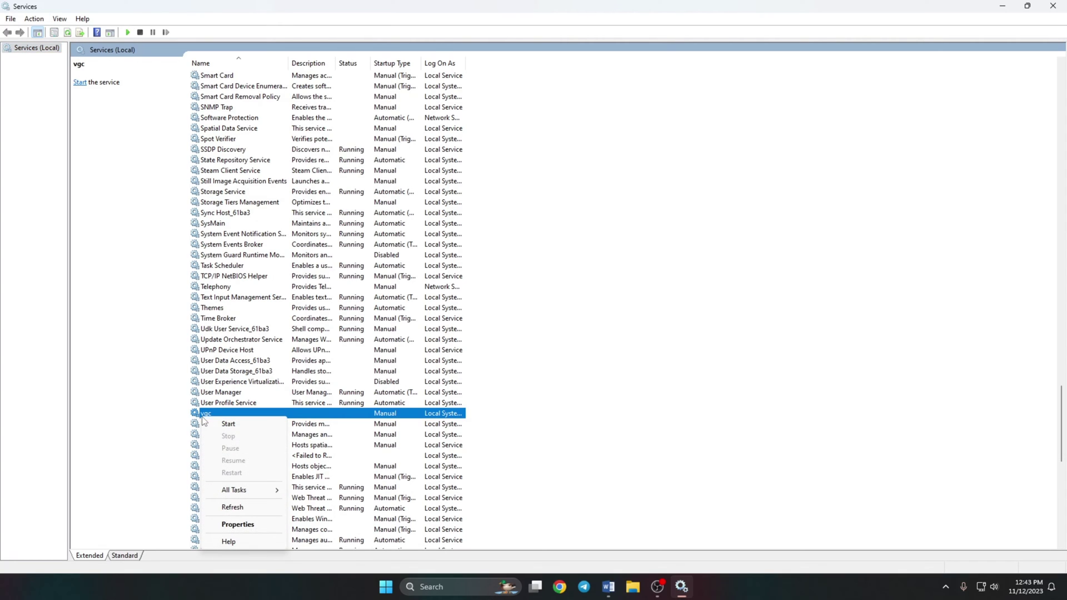
left_click(247, 525)
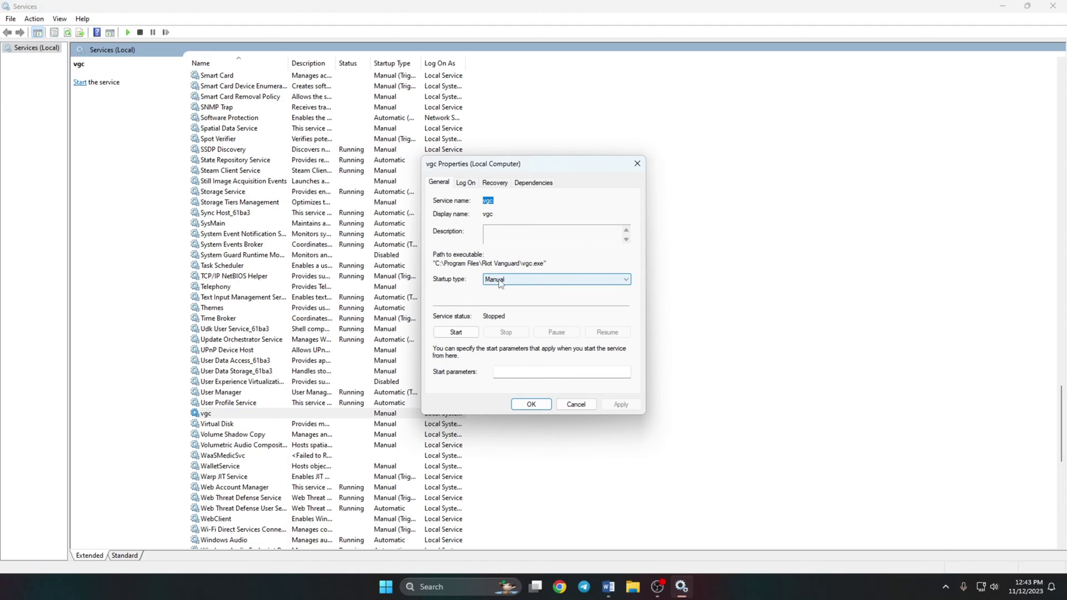
left_click(522, 280)
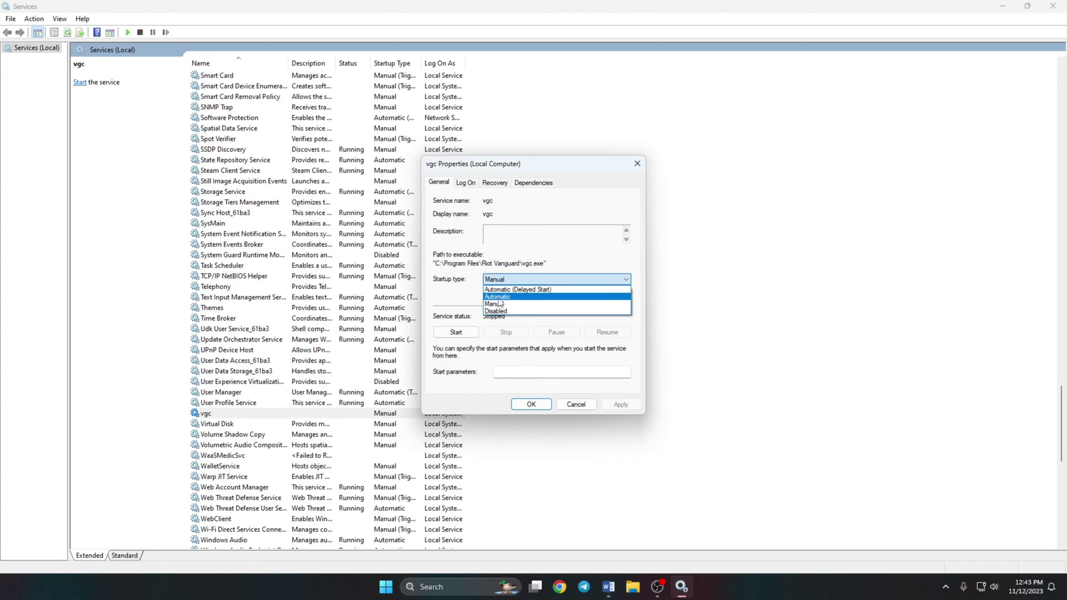
left_click(499, 297)
left_click(622, 405)
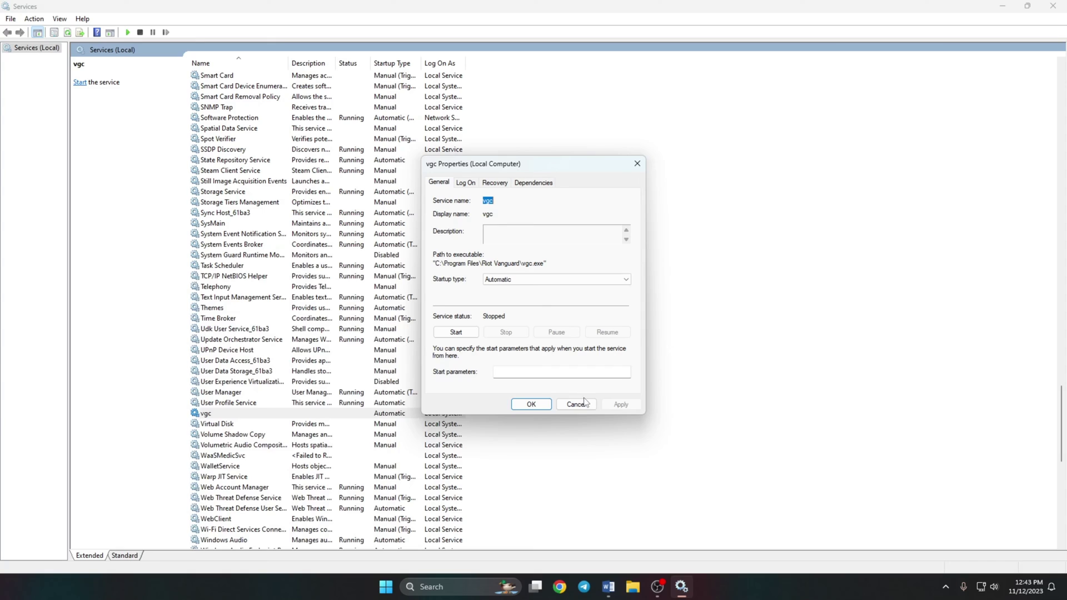
left_click(528, 405)
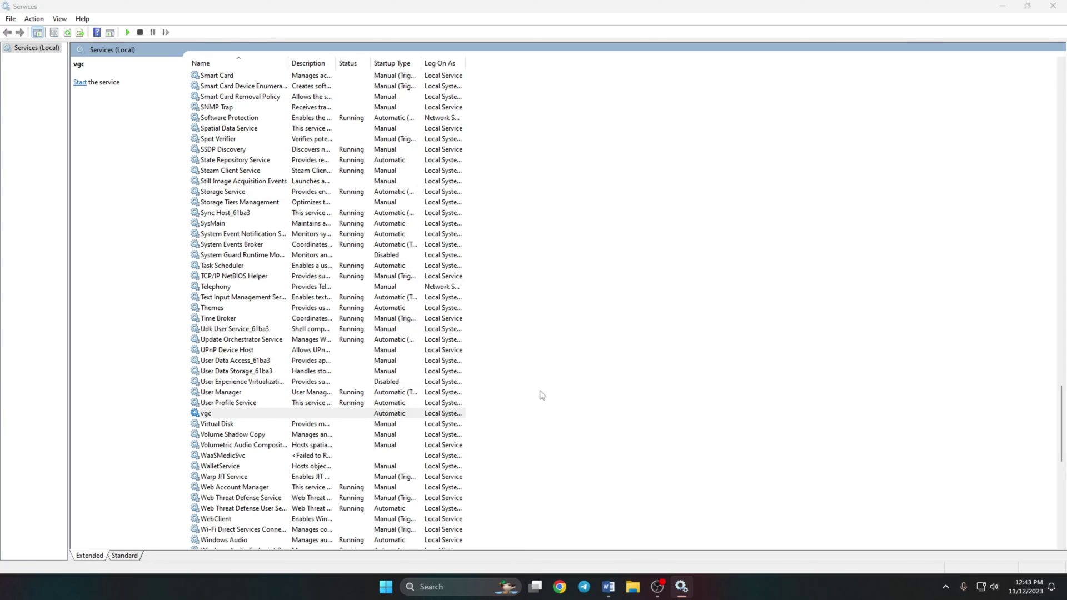
Start the vgc service so it is Running.
left_click(240, 413)
right_click(243, 414)
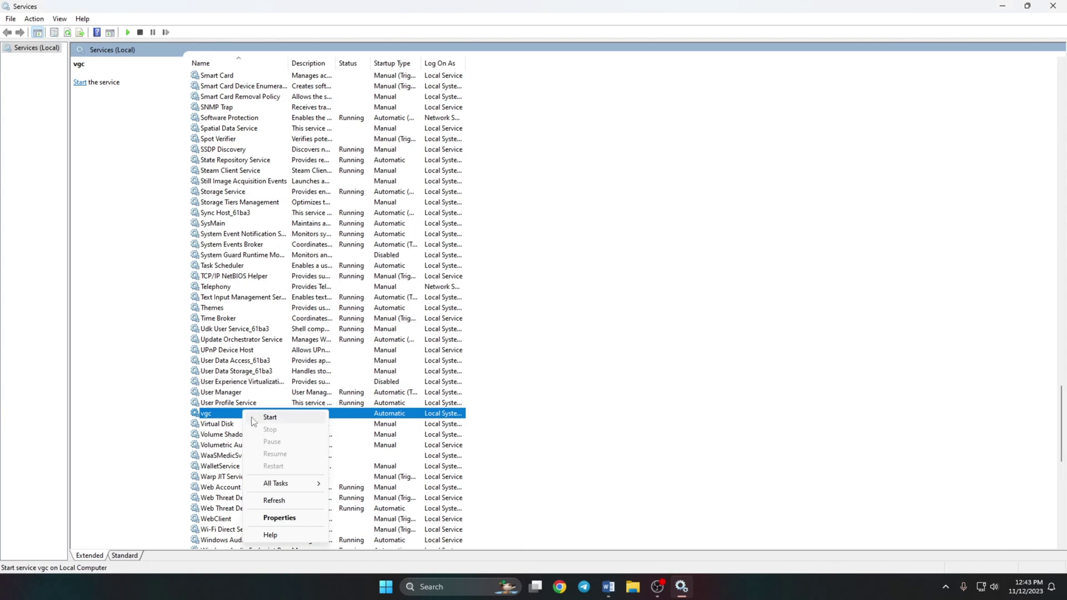
left_click(269, 424)
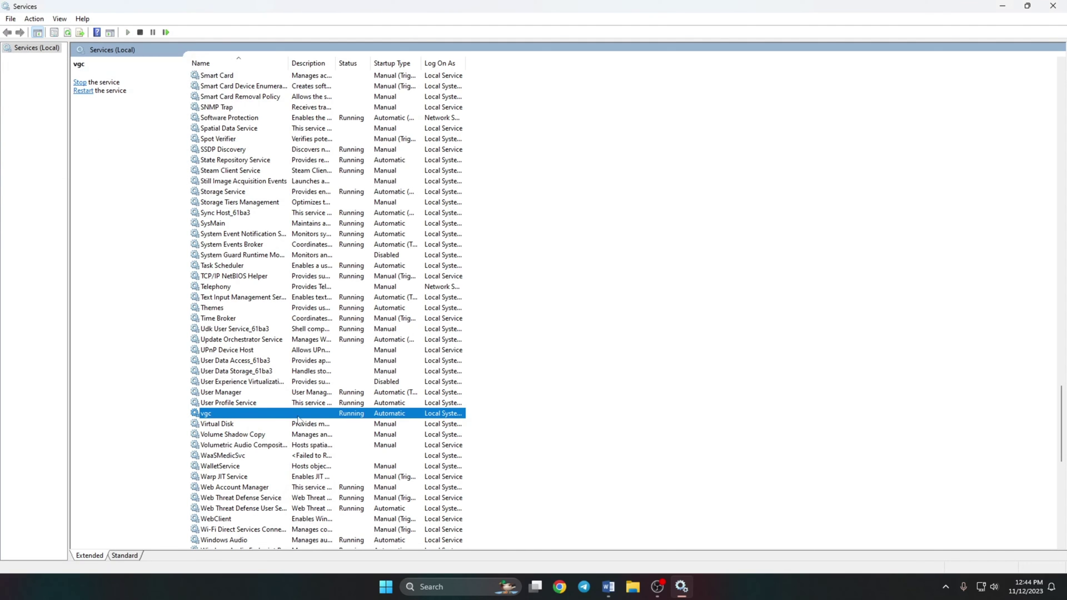
Close Services and enter msconfig in the Run dialog.
left_click(1052, 6)
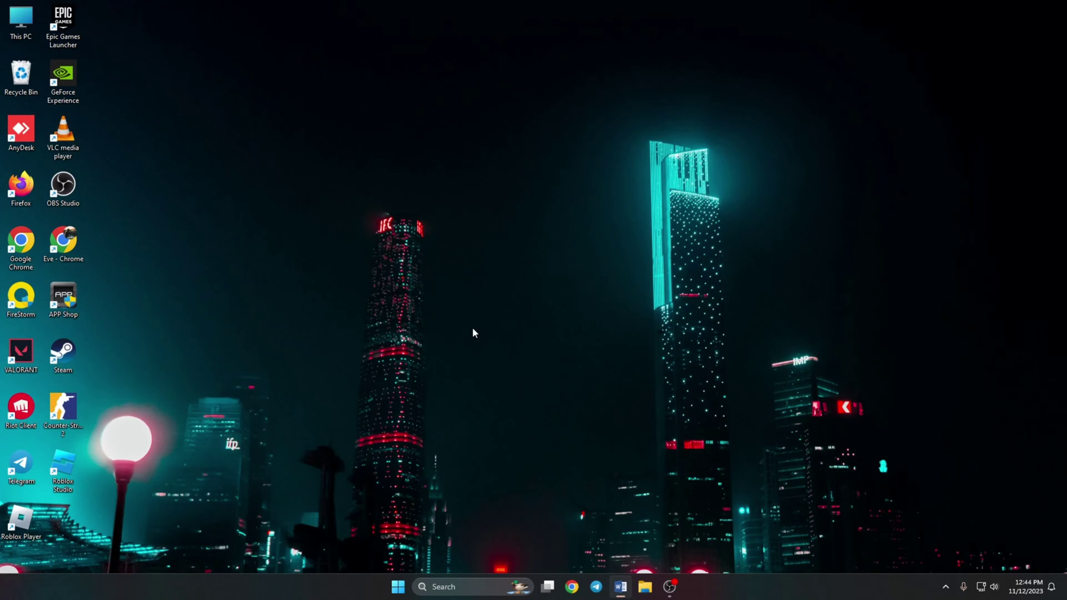
left_click(438, 588)
type("Run")
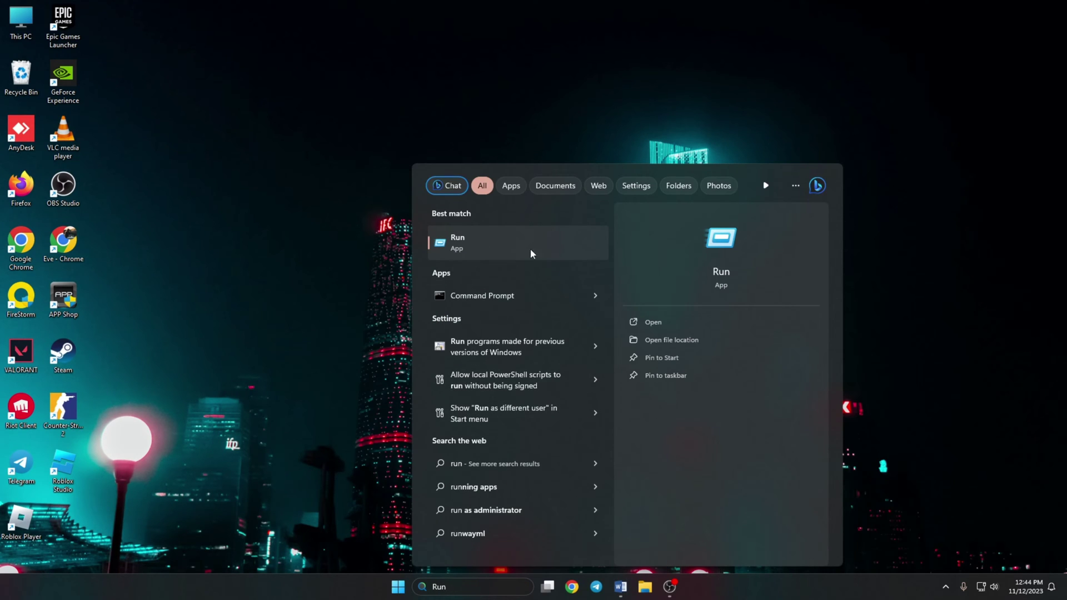
left_click(507, 246)
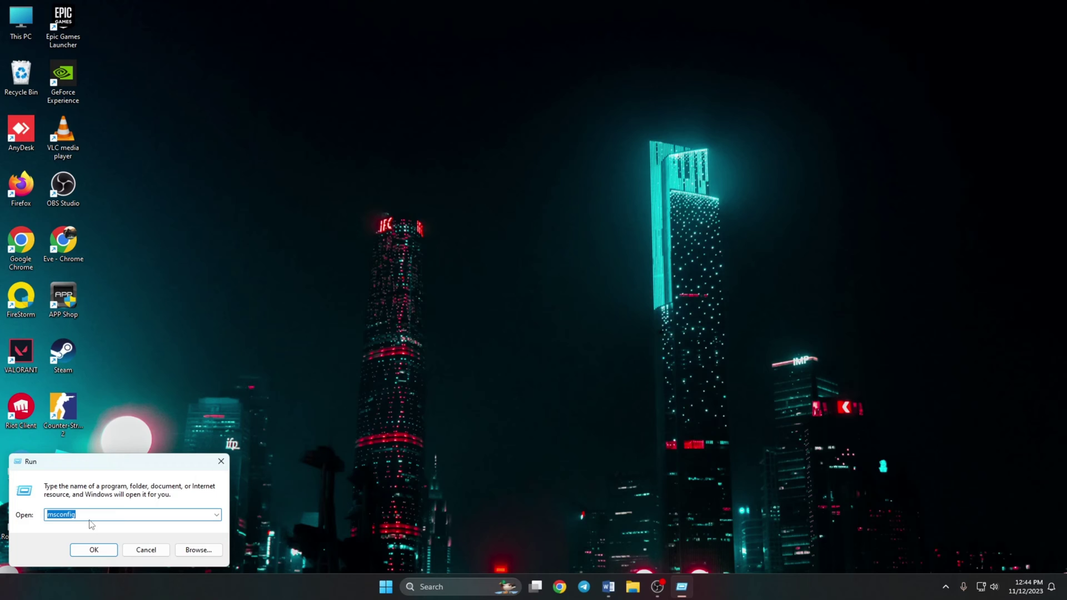
key("BackSpace")
type("mscon")
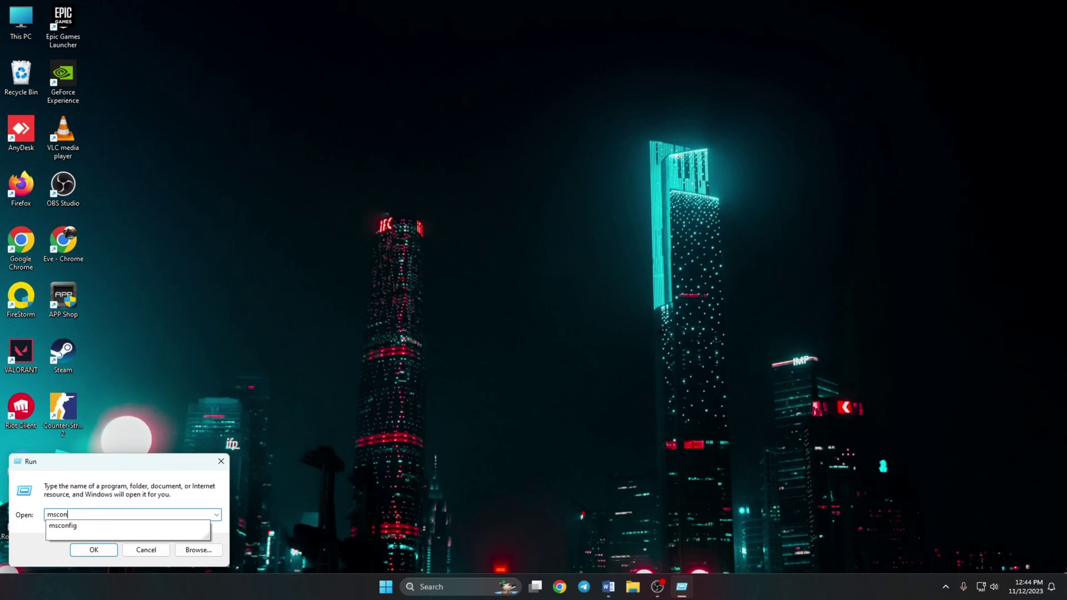
type("fig")
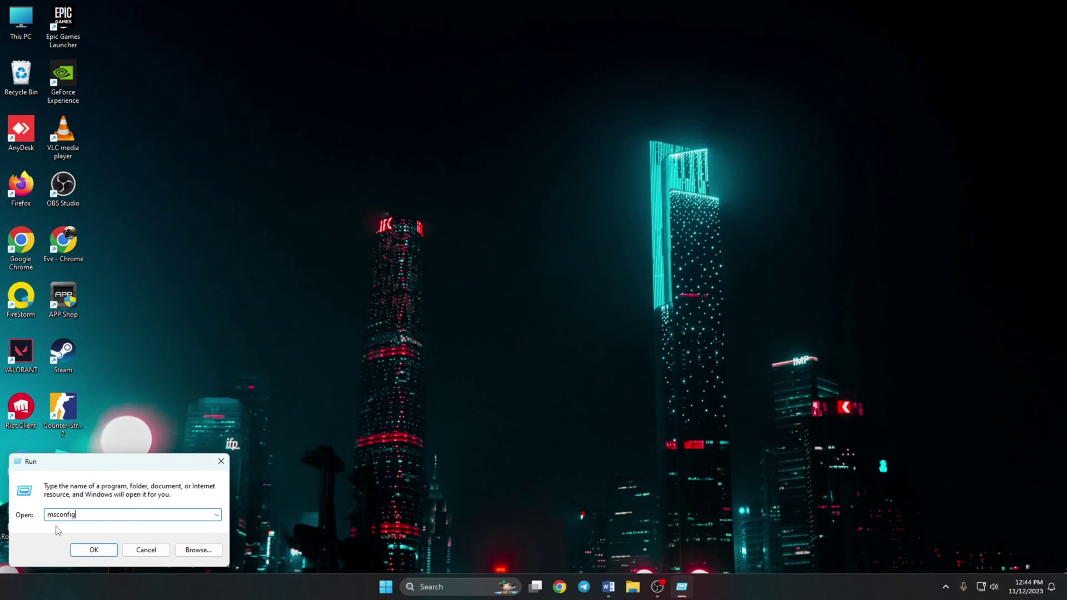
Enable vgc among non-Microsoft services in System Configuration, then exit without restarting.
left_click(93, 550)
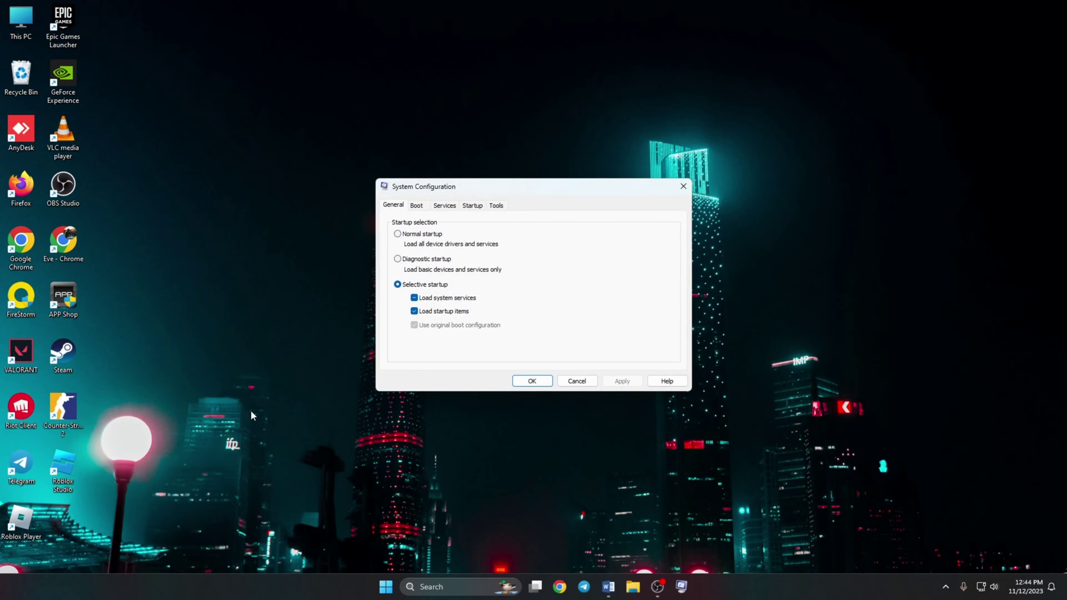
left_click(447, 209)
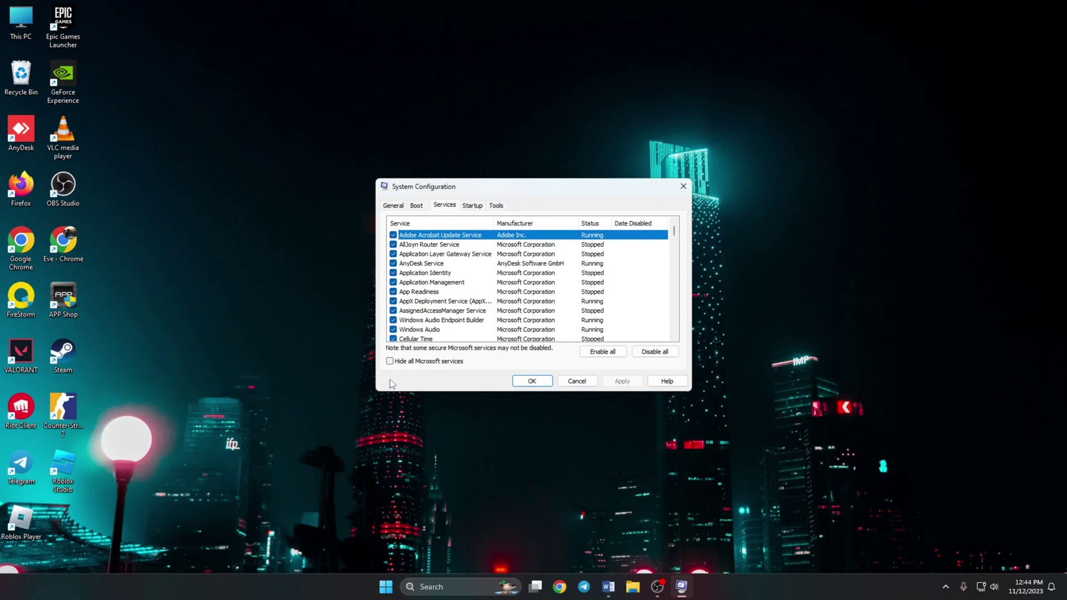
left_click(414, 362)
scroll(447, 325, "down", 1)
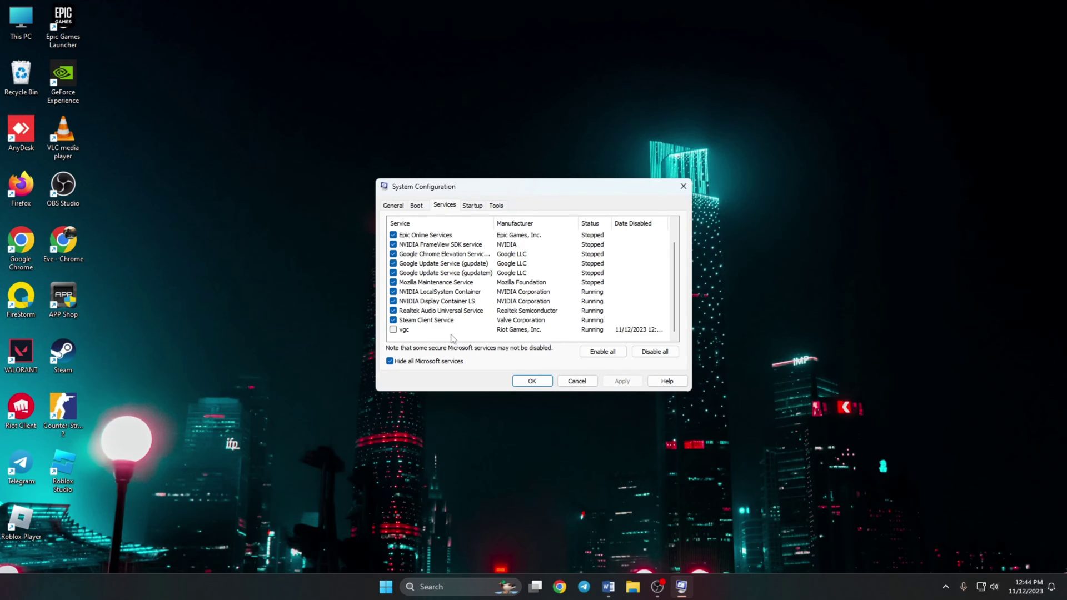
left_click(393, 330)
left_click(622, 381)
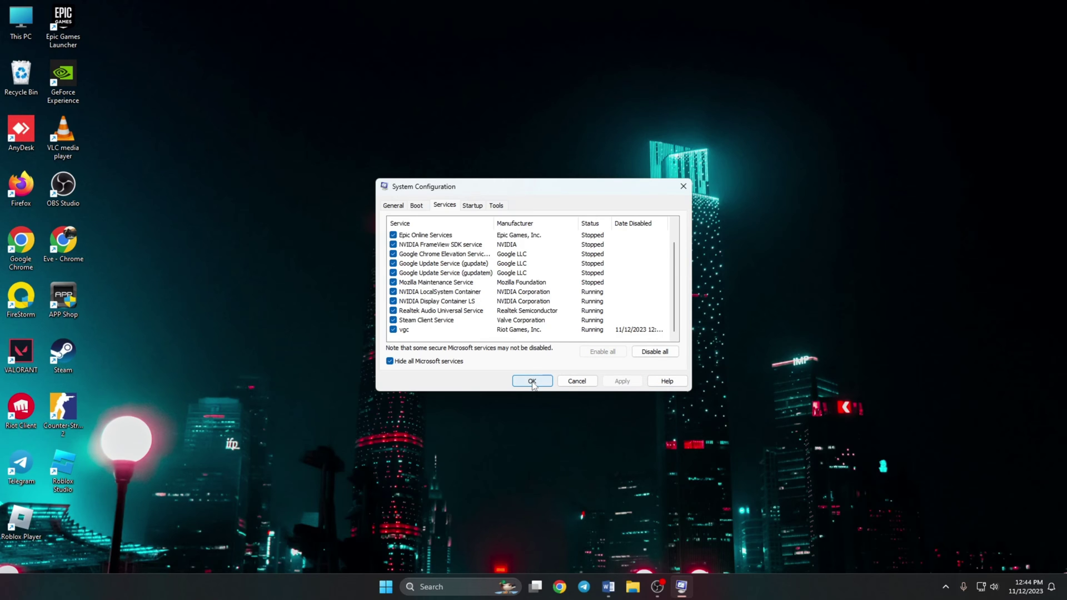
left_click(533, 382)
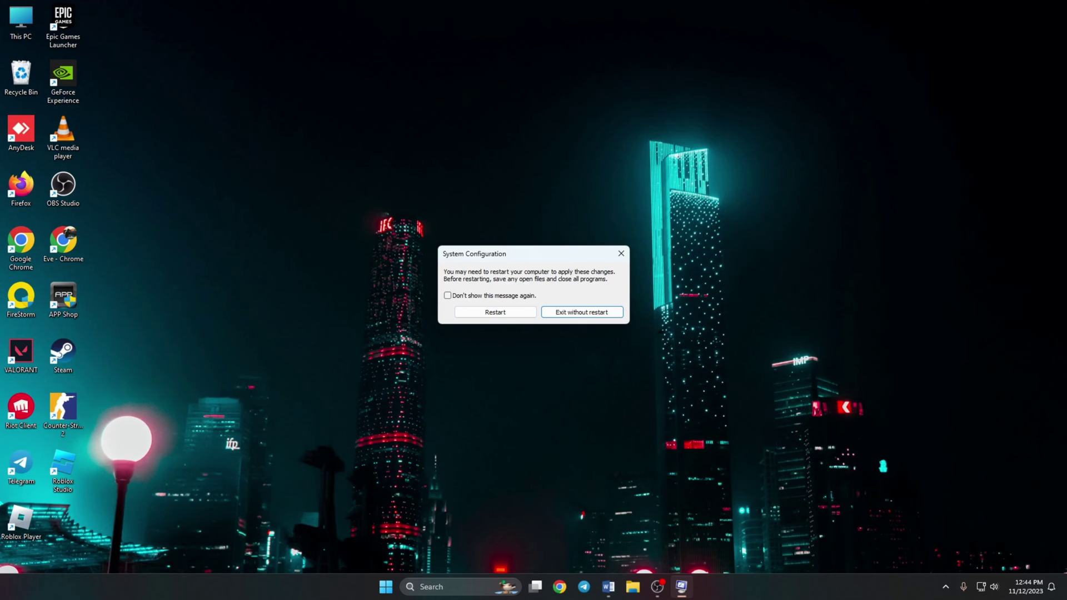
key("Return")
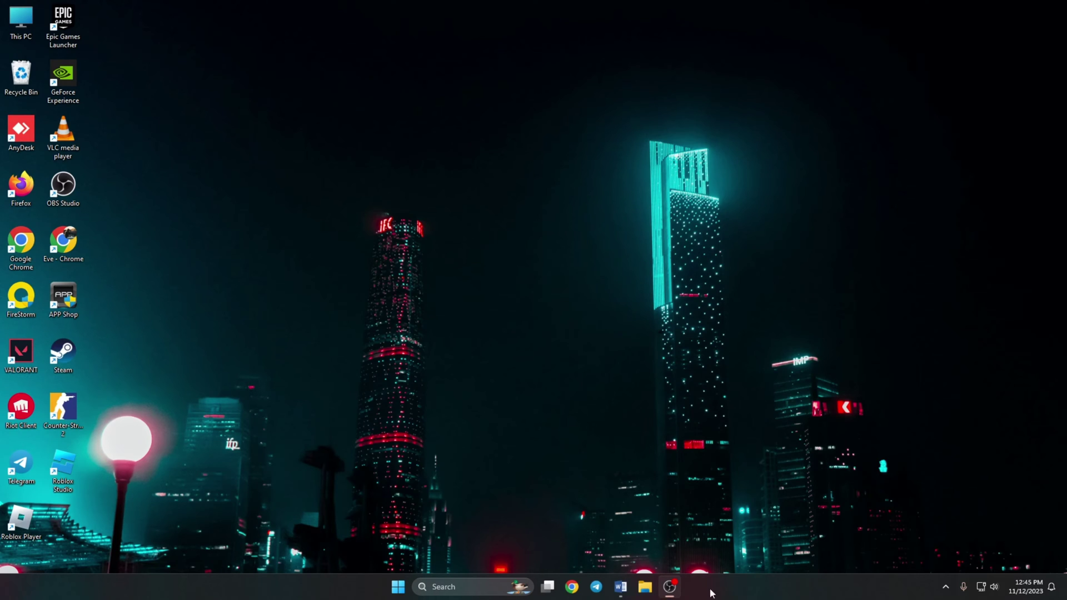
Enable vgtray in Task Manager's Startup apps list.
right_click(762, 596)
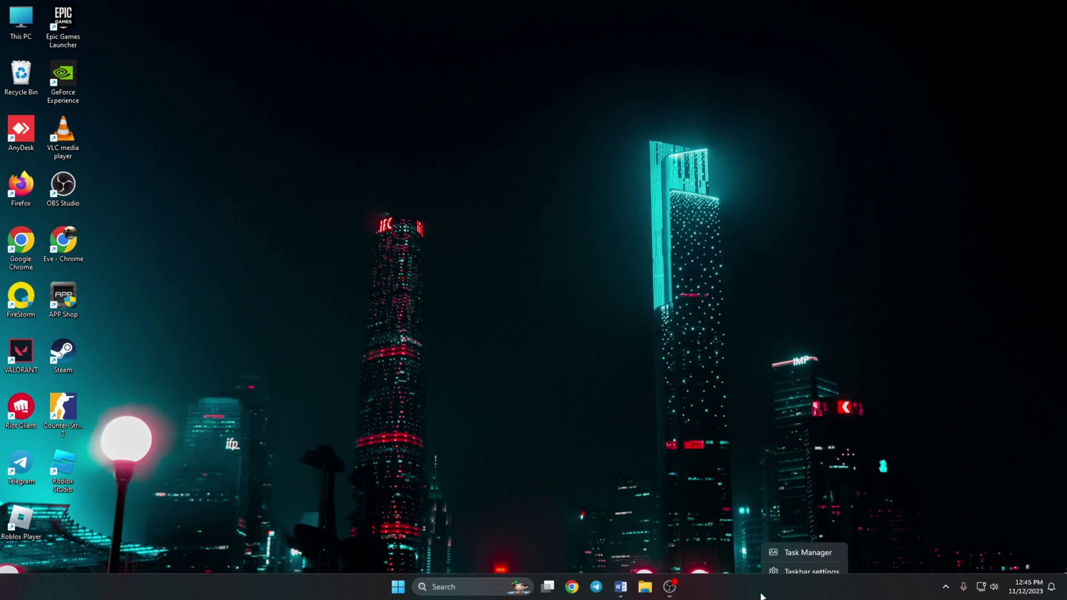
left_click(803, 545)
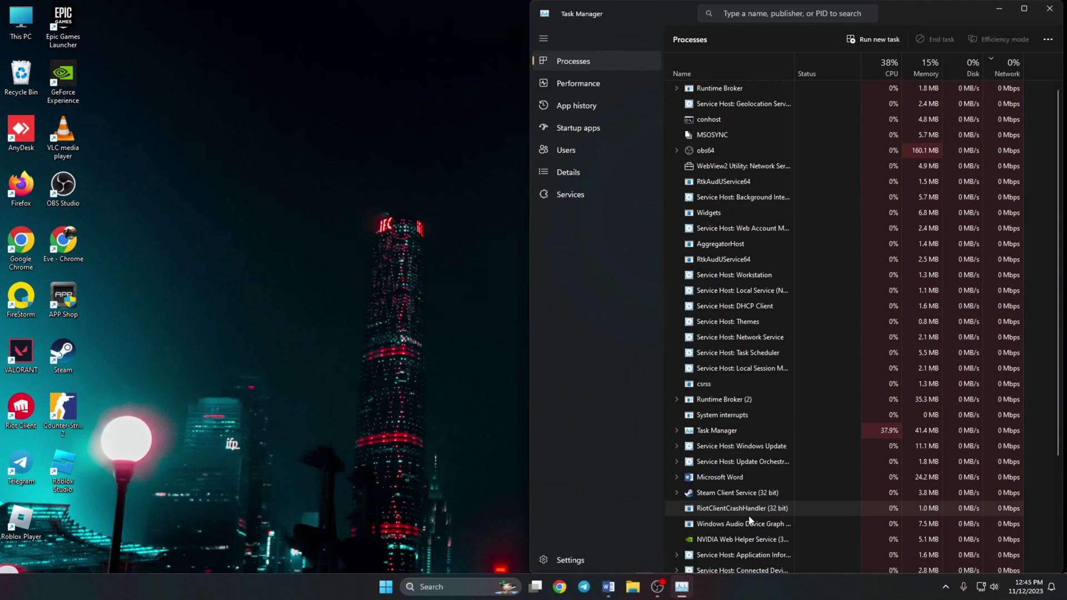
left_click(1025, 10)
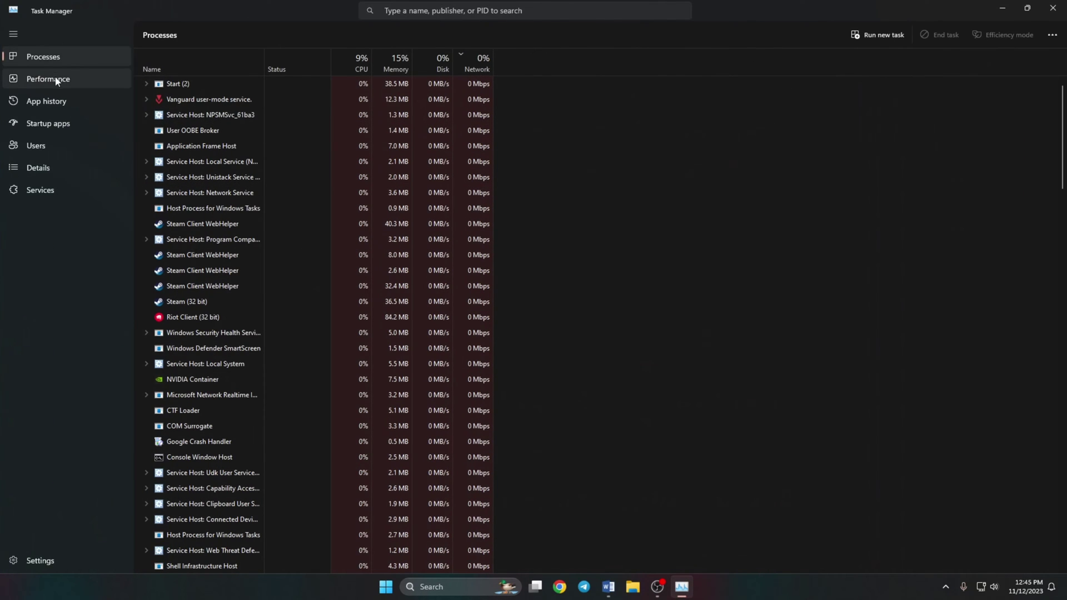
left_click(67, 125)
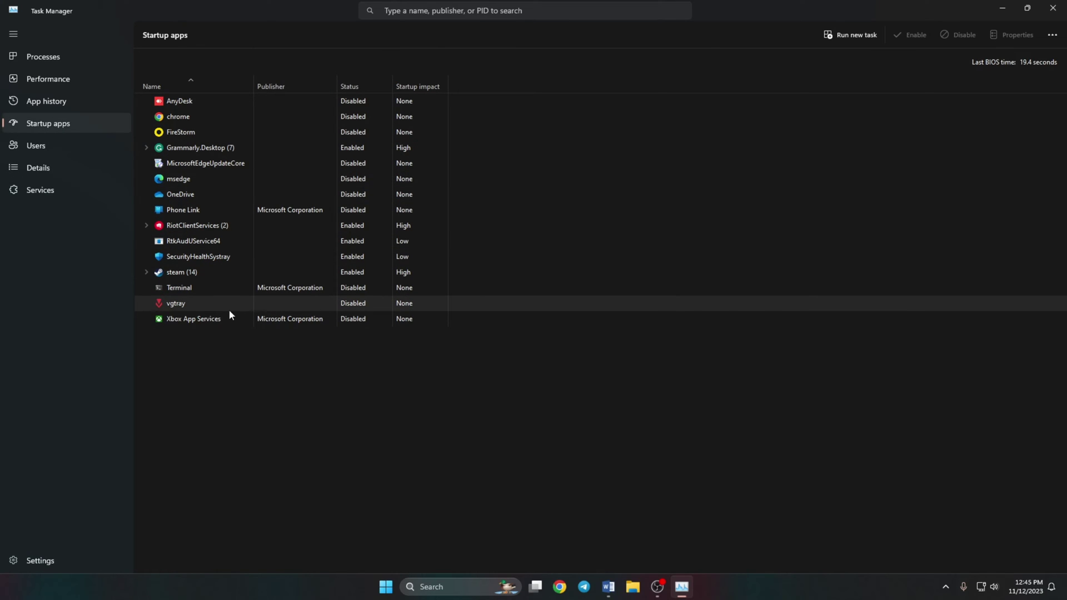
right_click(209, 309)
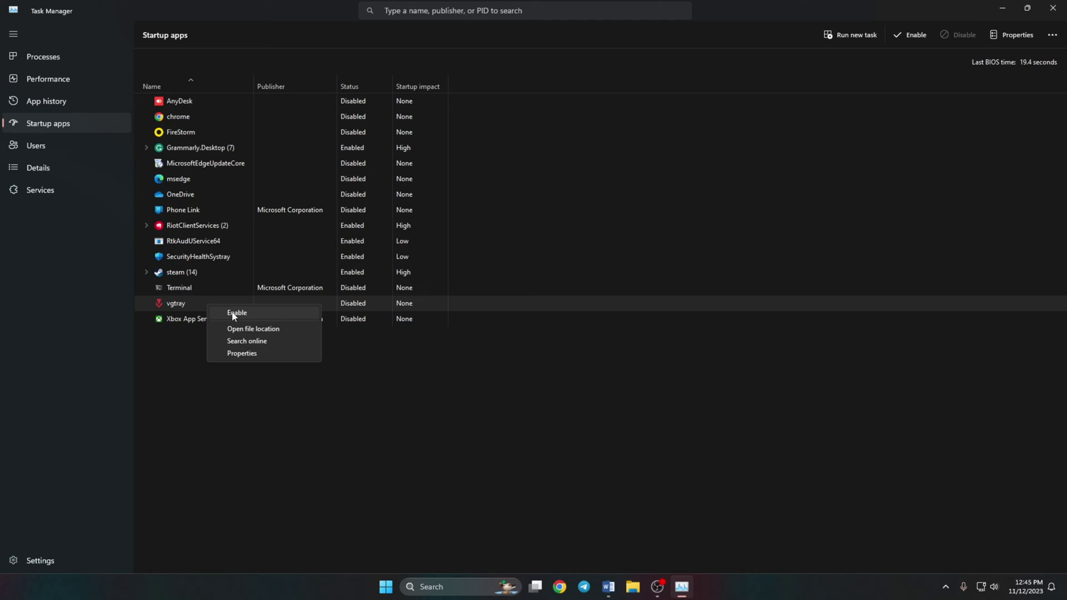
left_click(248, 312)
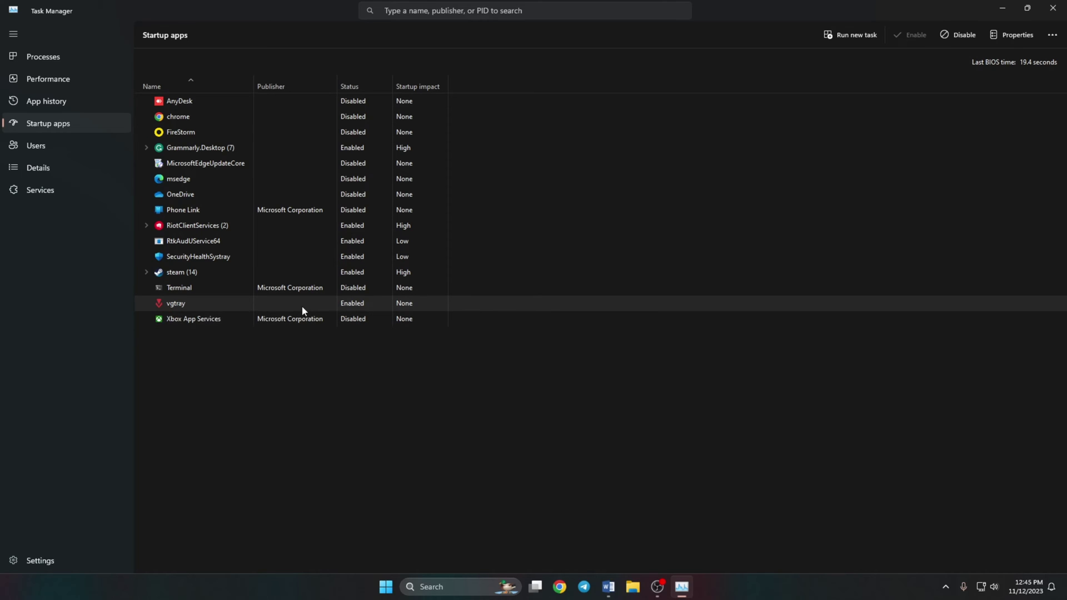
Set RiotClientServices.exe to High priority in Details, then bring up Start power options.
left_click(42, 167)
scroll(272, 192, "down", 10)
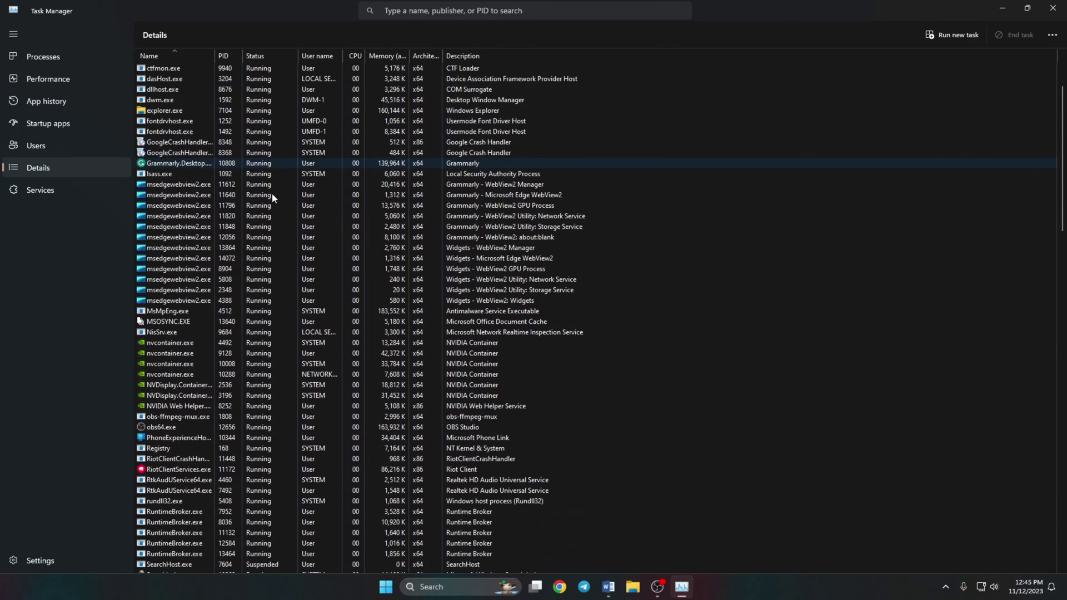
scroll(188, 344, "down", 10)
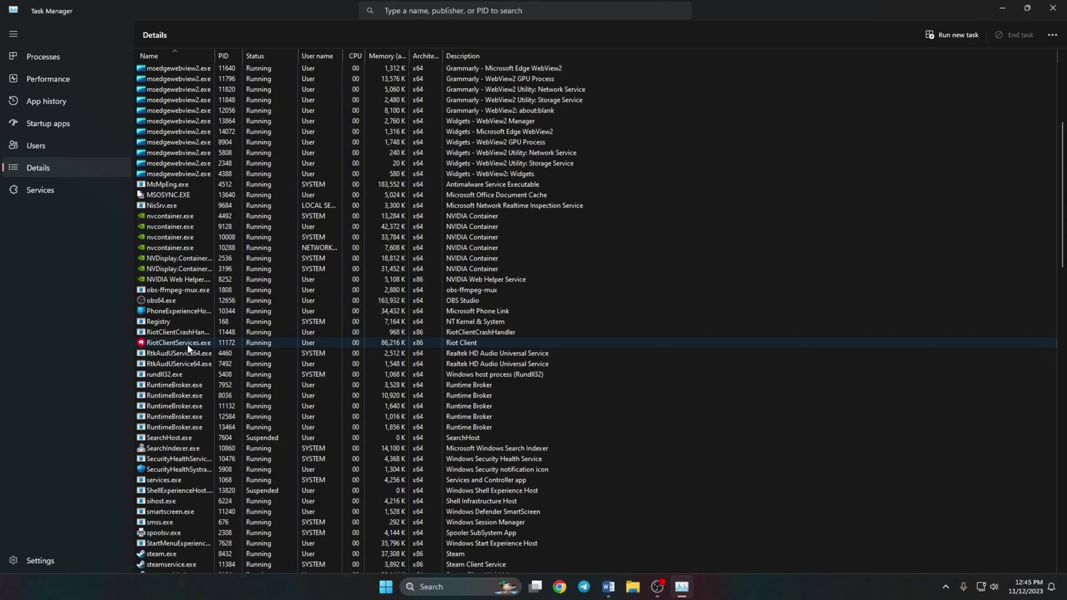
right_click(187, 346)
mouse_move(250, 406)
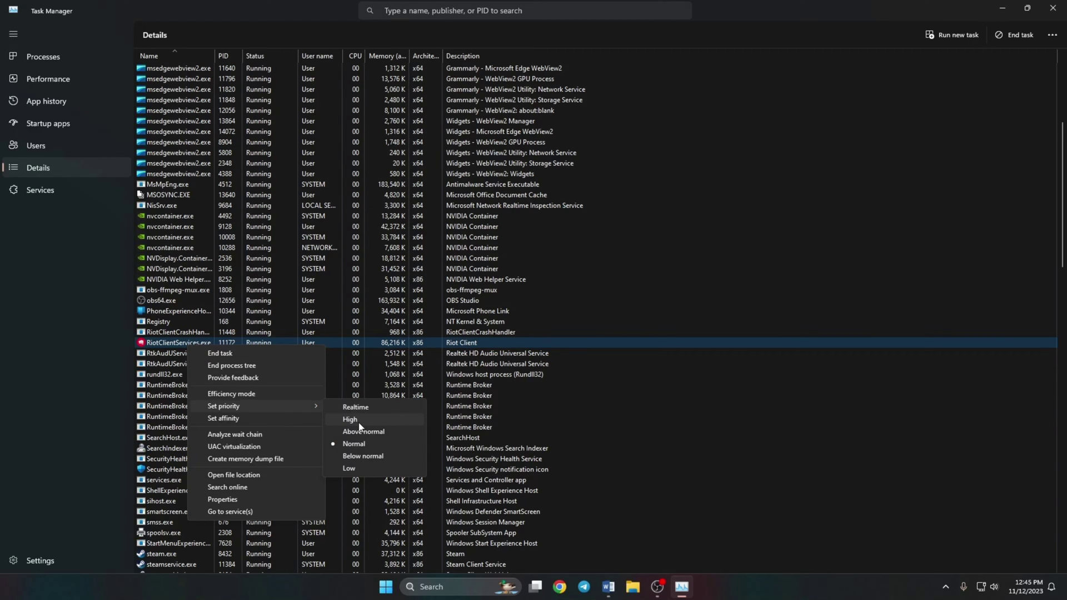
left_click(369, 420)
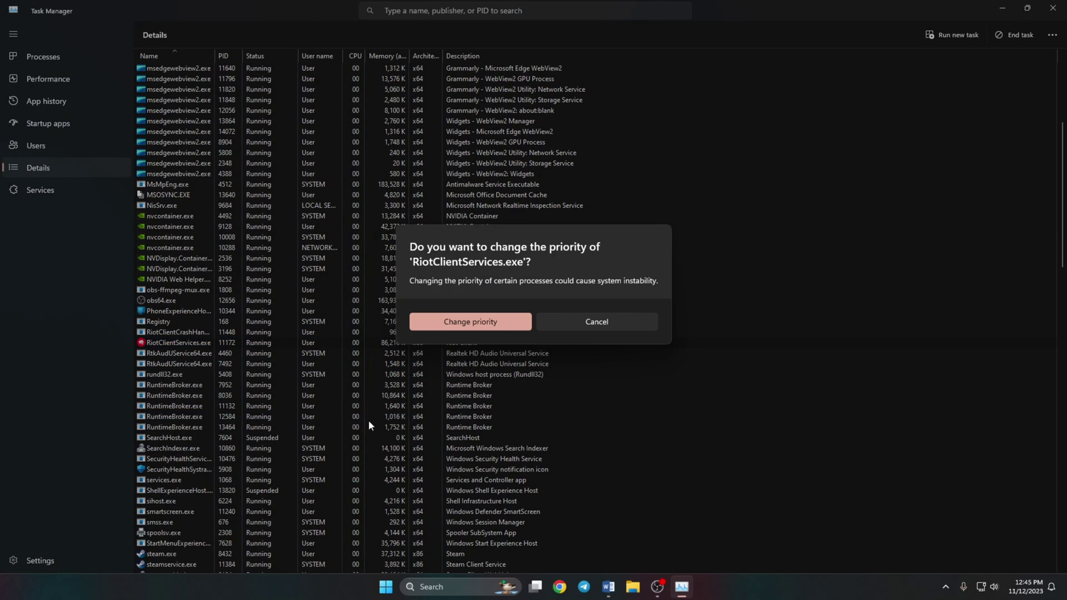
left_click(476, 322)
key("super")
left_click(670, 549)
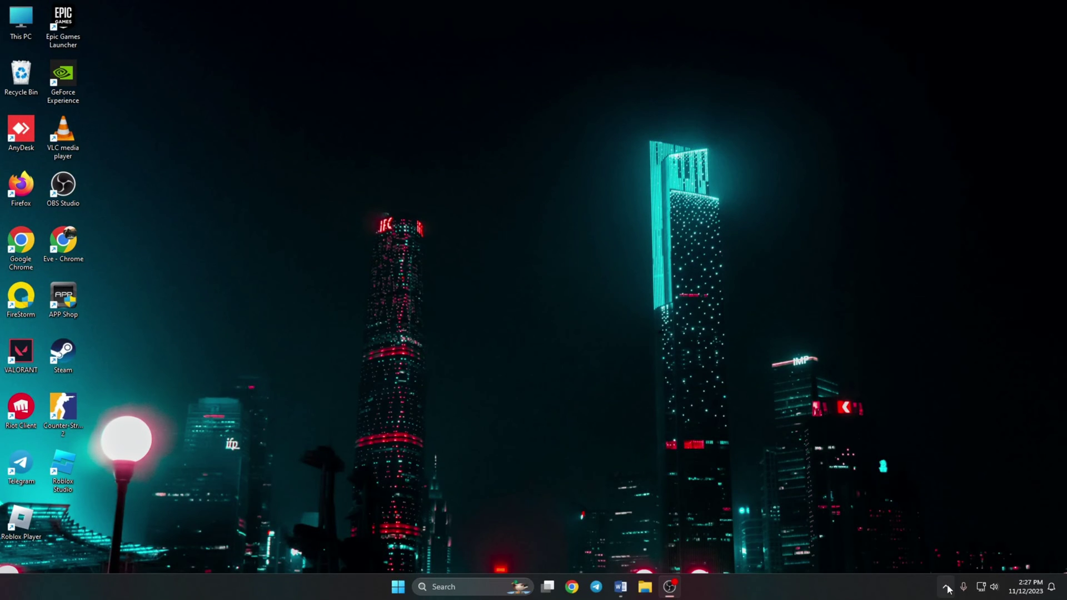
Exit Riot Vanguard from the hidden tray icons and confirm turning it off.
left_click(946, 586)
right_click(922, 532)
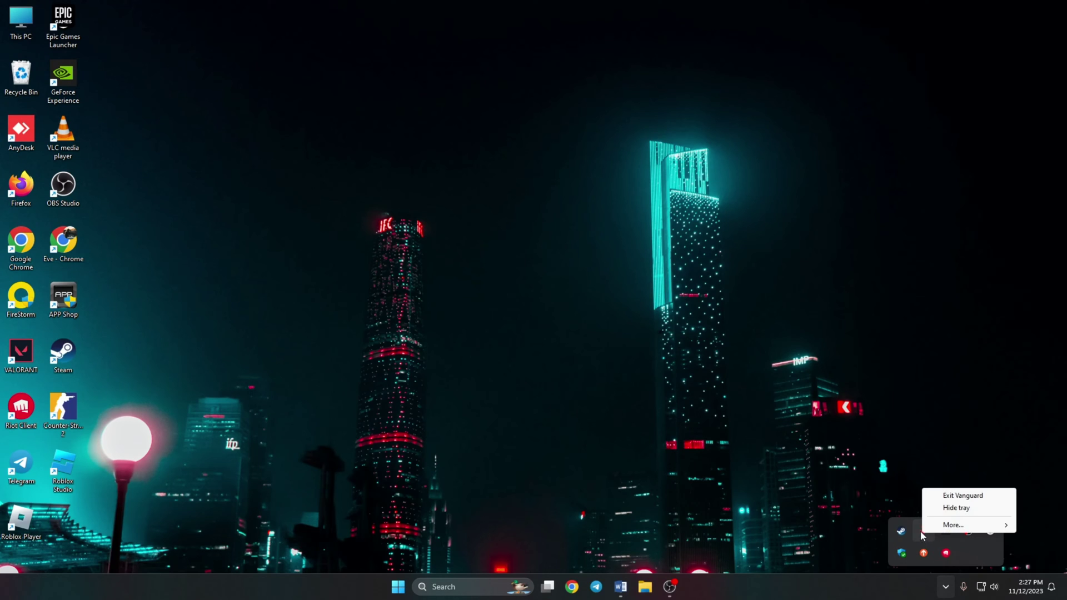
left_click(960, 497)
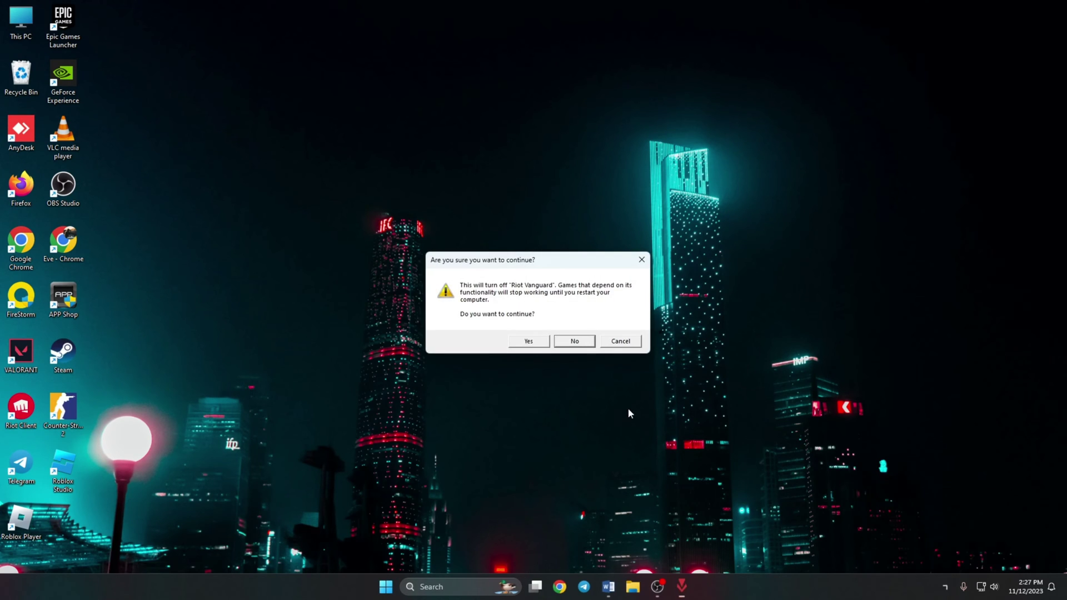
left_click(528, 341)
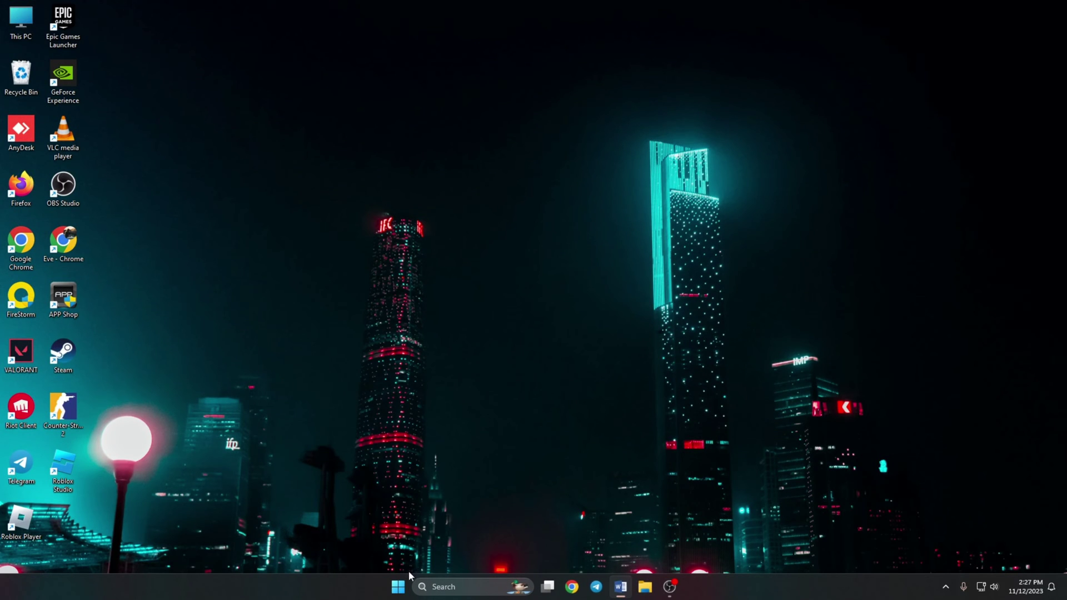
Go to Settings > Apps > Installed apps and scroll down to Riot Vanguard.
left_click(406, 583)
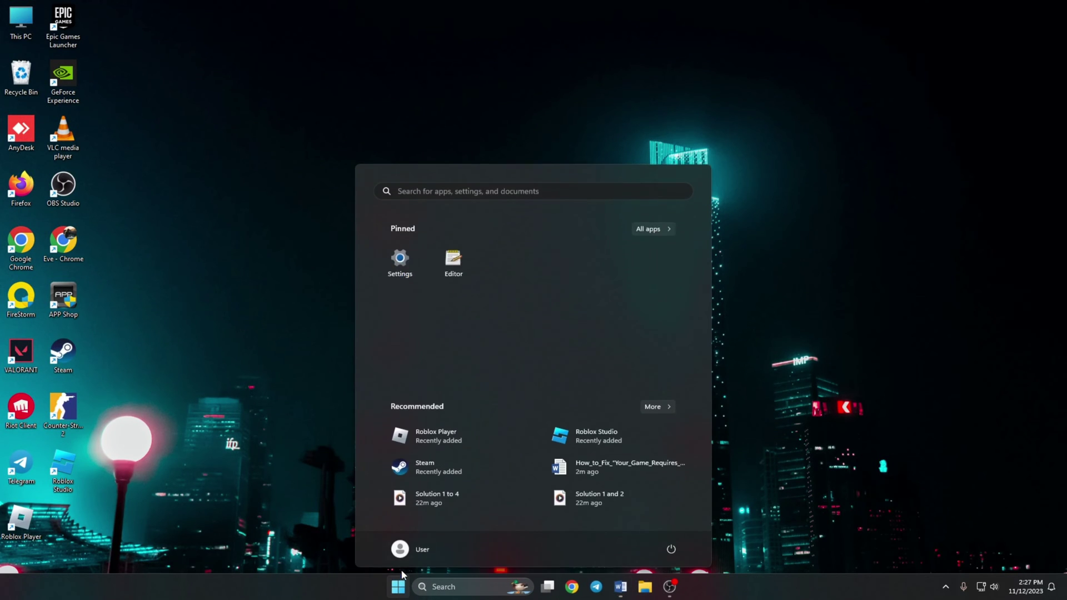
left_click(400, 260)
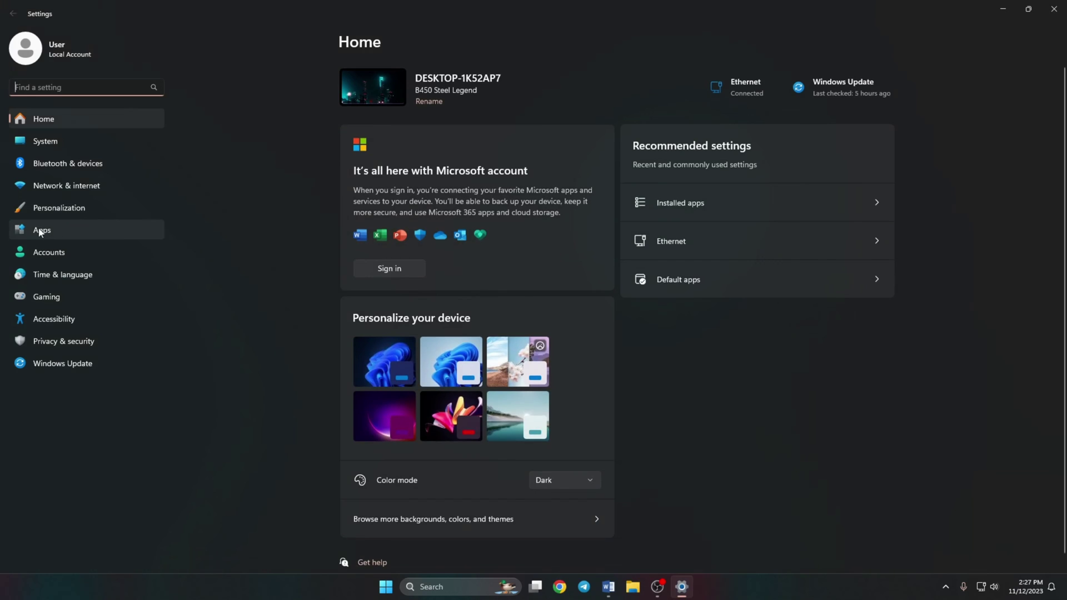
left_click(70, 232)
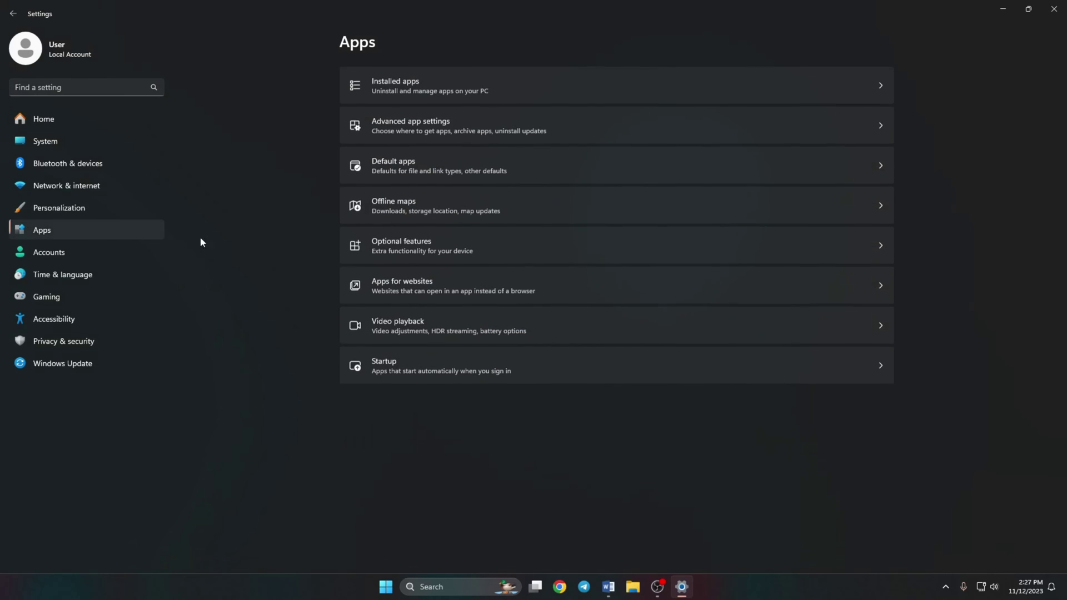
left_click(421, 81)
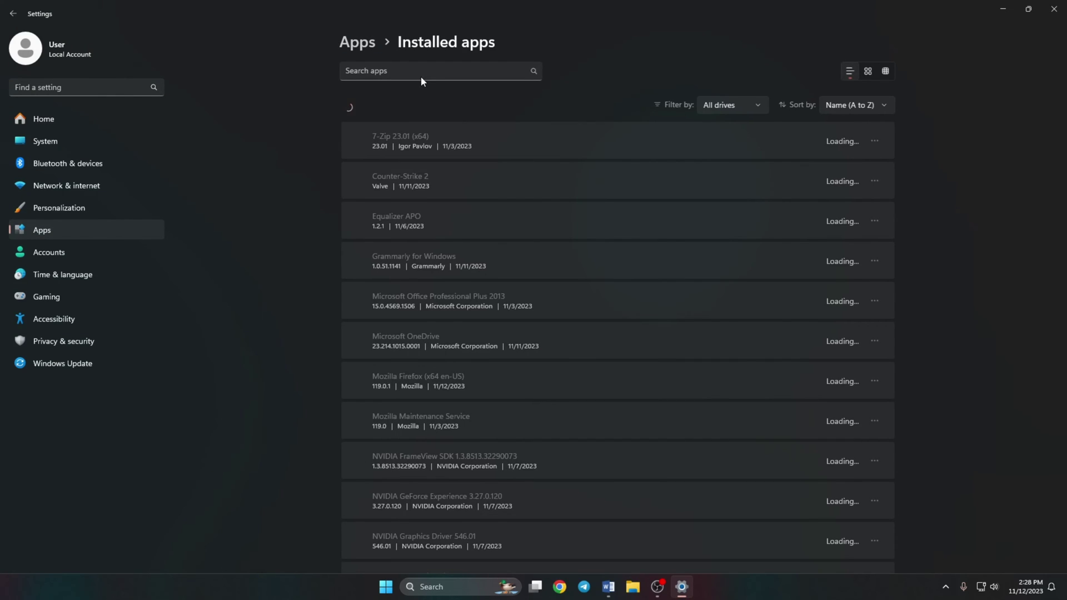
scroll(523, 230, "down", 5)
scroll(523, 230, "down", 2)
scroll(522, 231, "down", 2)
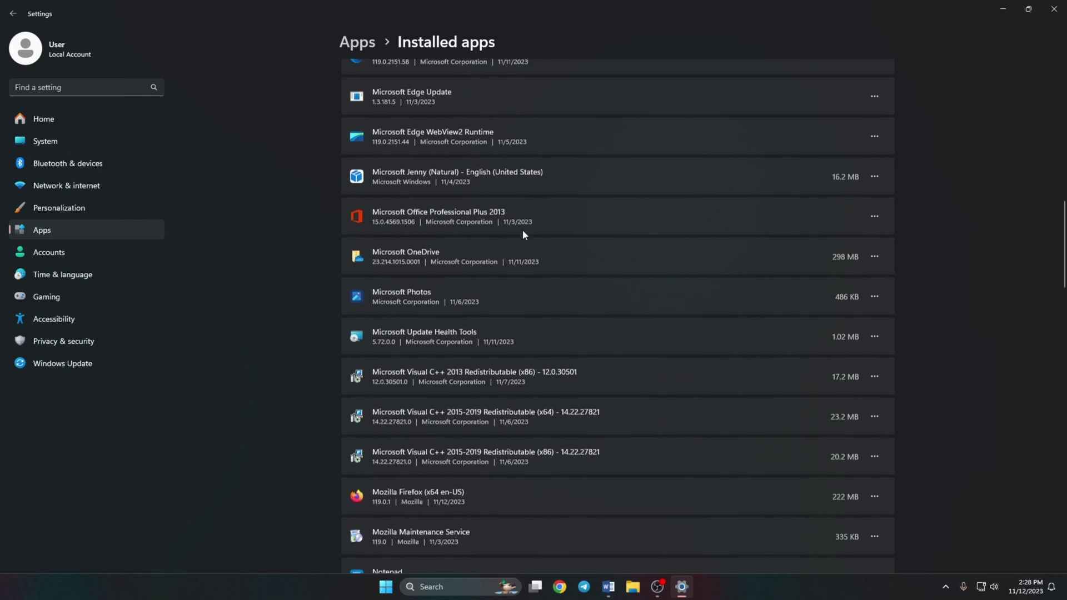
scroll(523, 230, "down", 2)
scroll(522, 233, "down", 2)
scroll(522, 234, "down", 5)
scroll(525, 234, "down", 3)
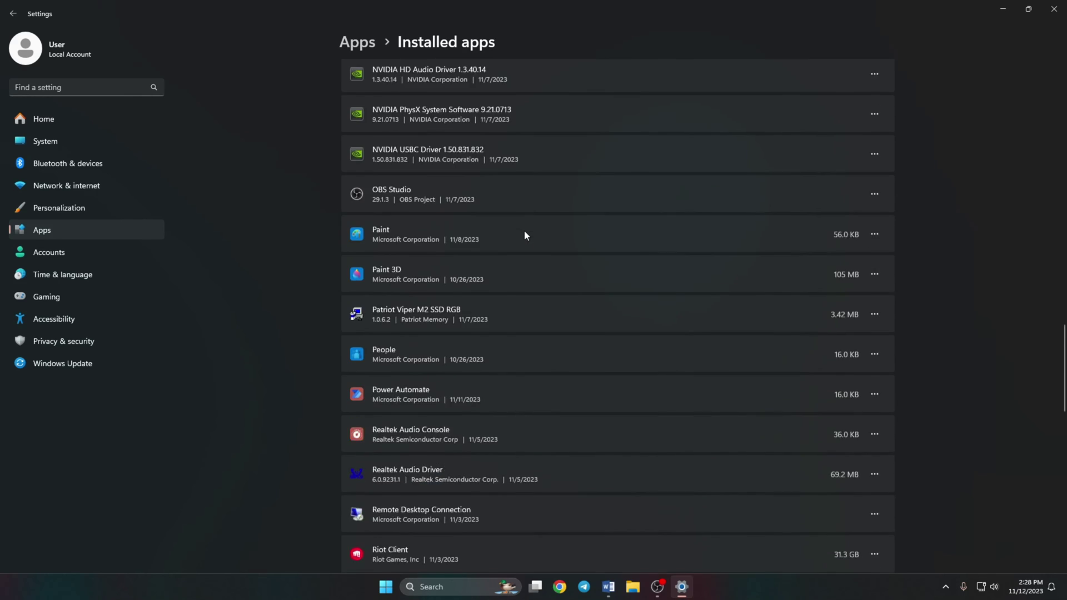
scroll(526, 234, "down", 2)
scroll(526, 233, "down", 2)
scroll(526, 234, "down", 2)
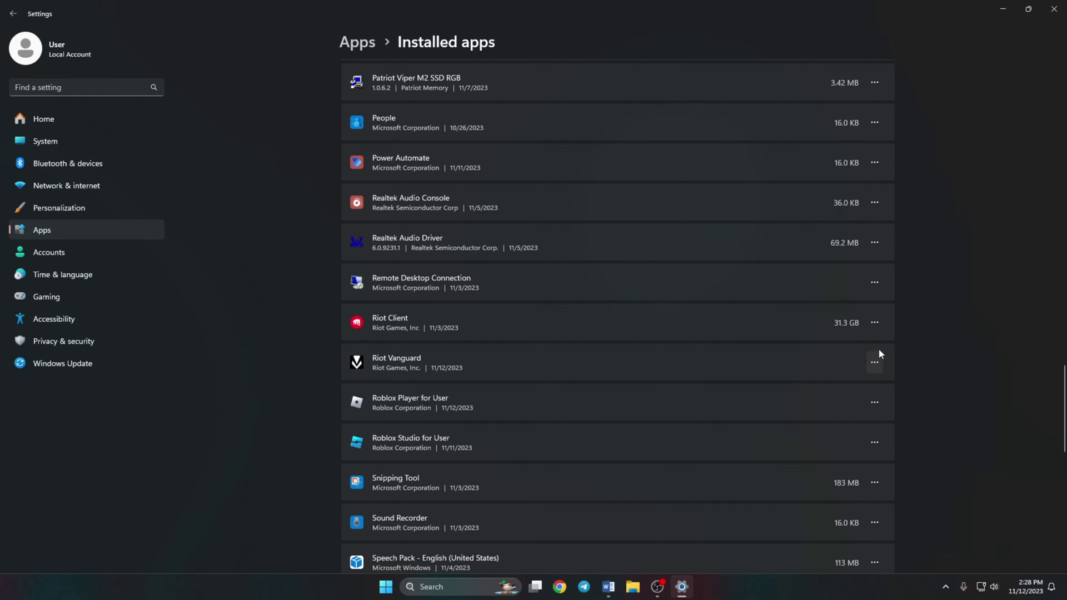
Uninstall Riot Vanguard, approving the UAC prompt and the complete-removal confirmation.
left_click(875, 363)
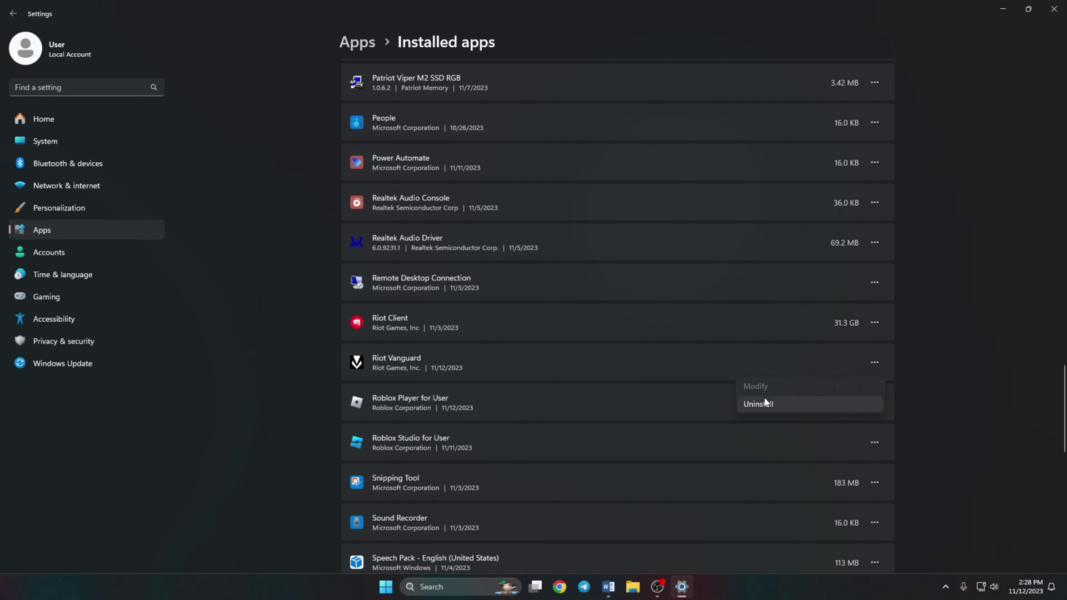
left_click(781, 405)
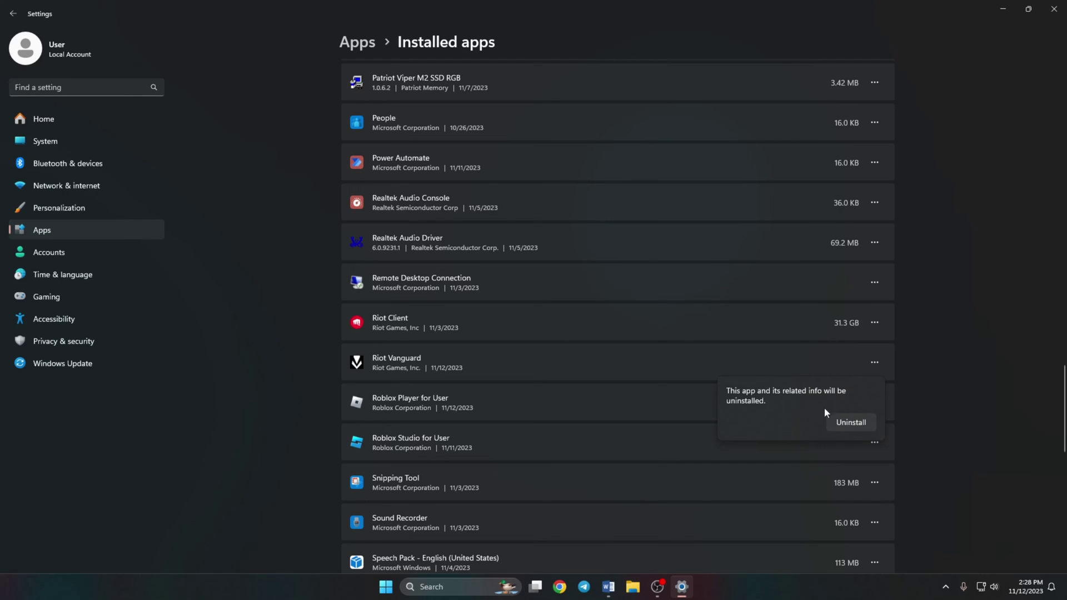
left_click(856, 421)
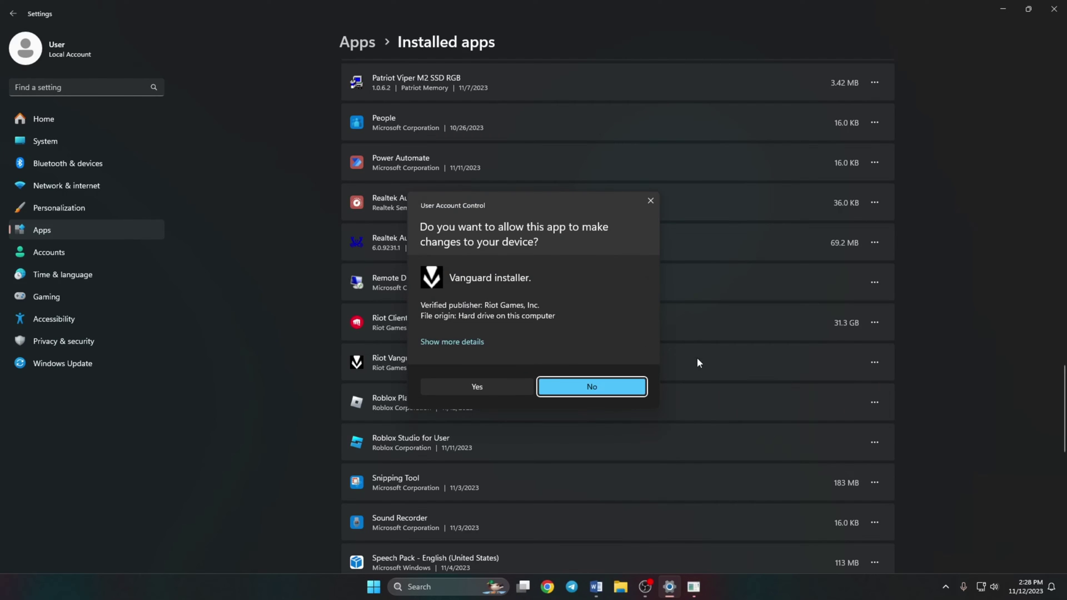
left_click(486, 384)
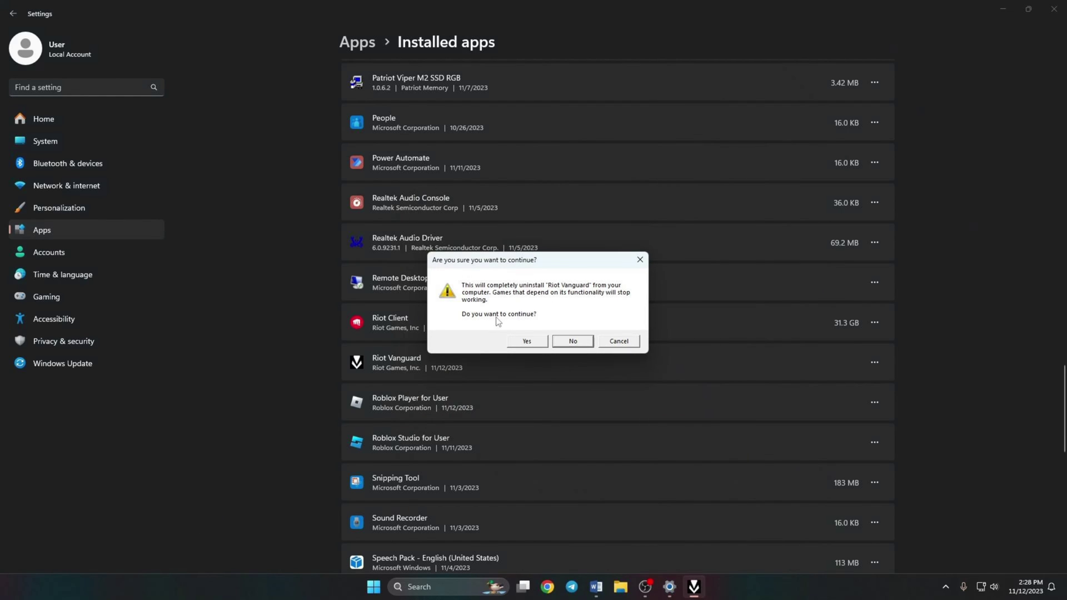
left_click(524, 342)
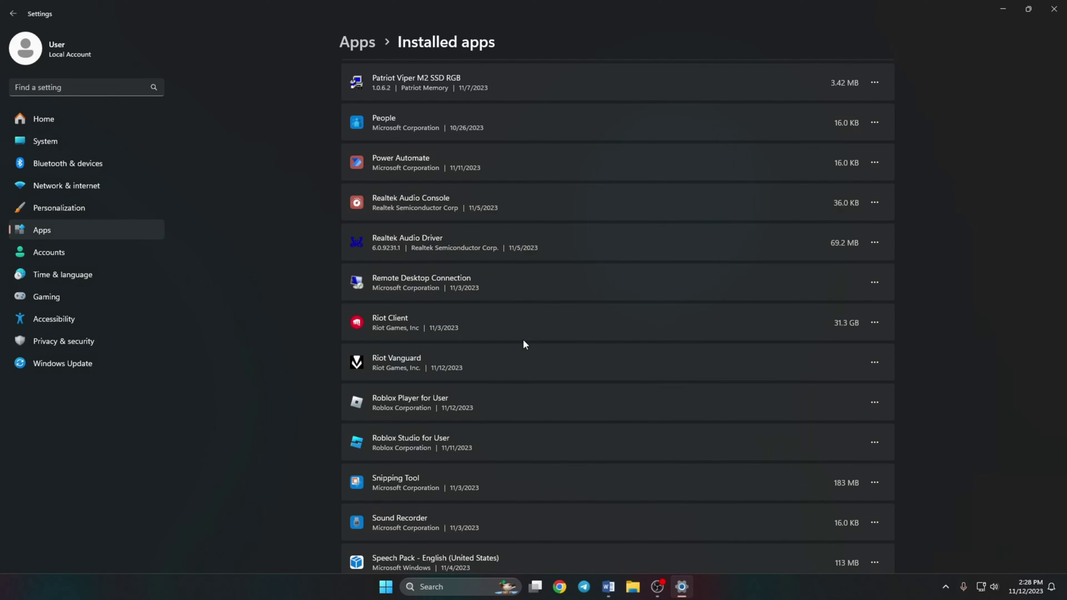
Restart the PC from the Start menu power options.
key("super")
left_click(671, 548)
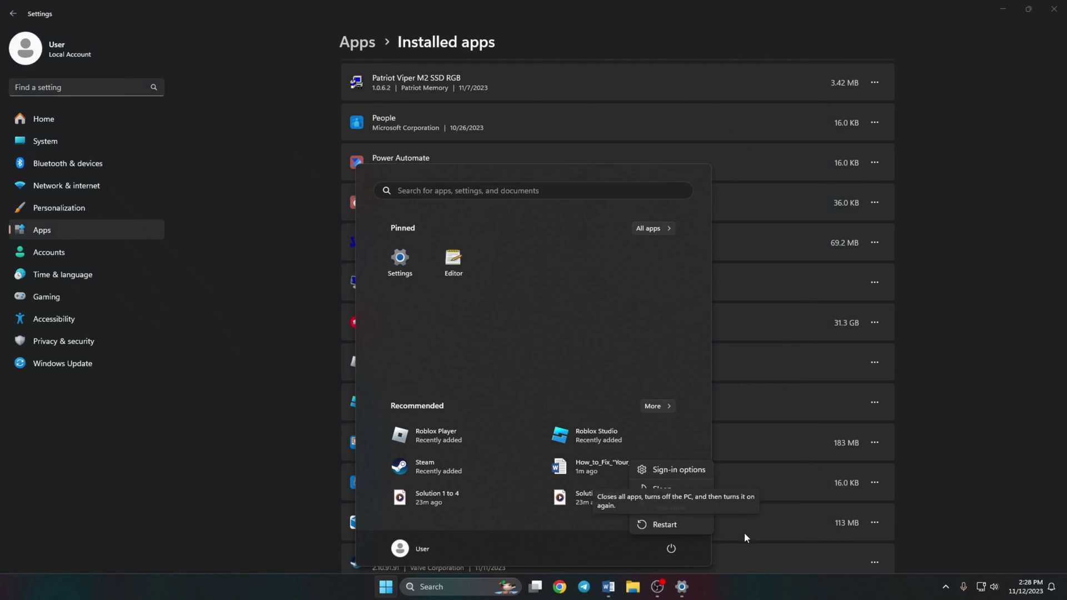
left_click(651, 524)
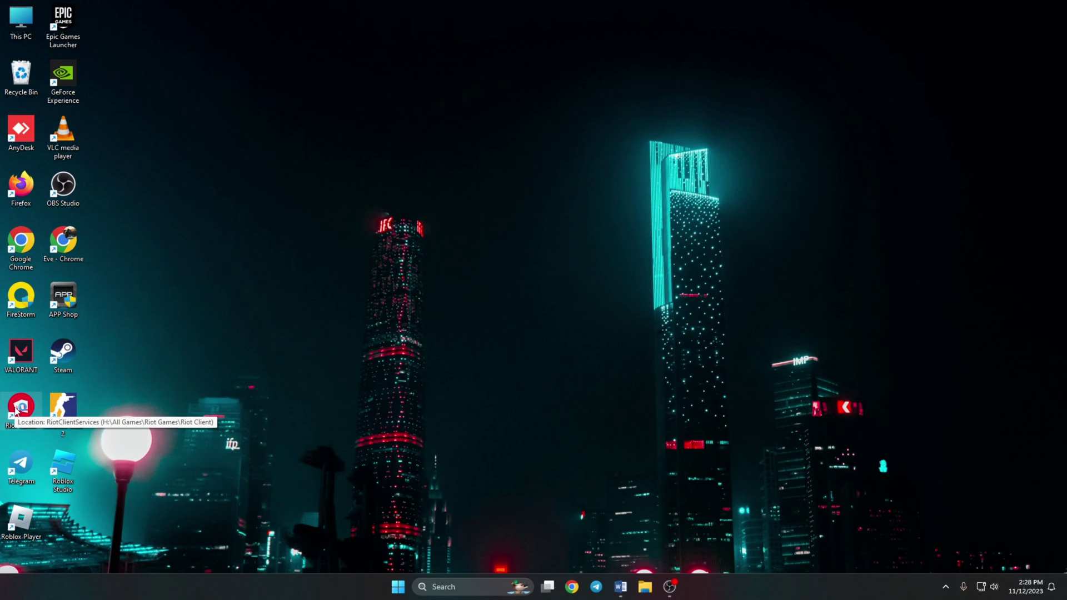
Relaunch Riot Client, start the VALORANT update with Vanguard install, and approve UAC.
double_click(16, 409)
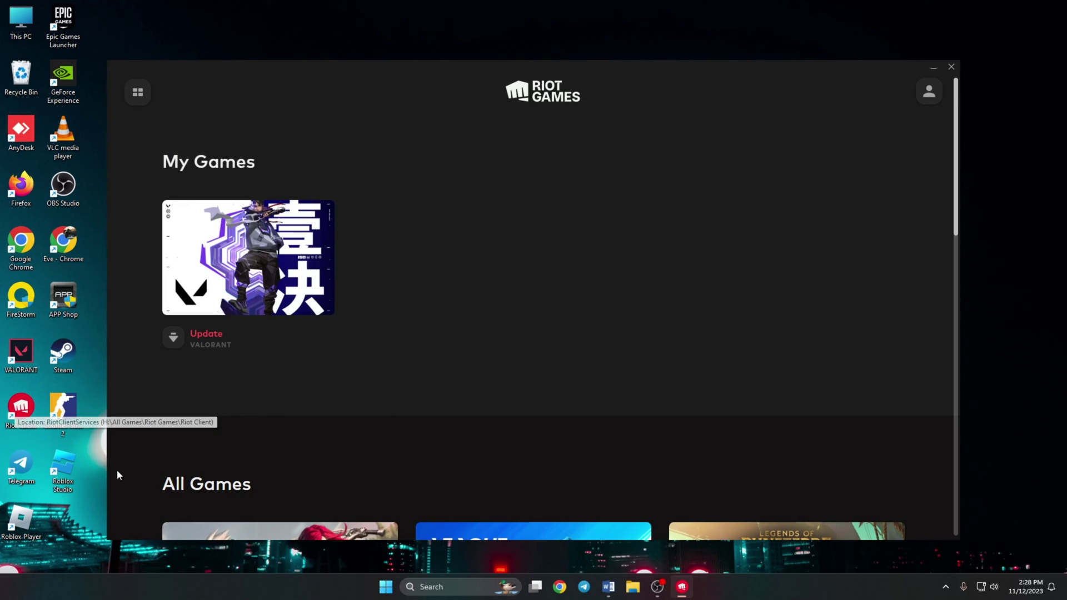
left_click(260, 274)
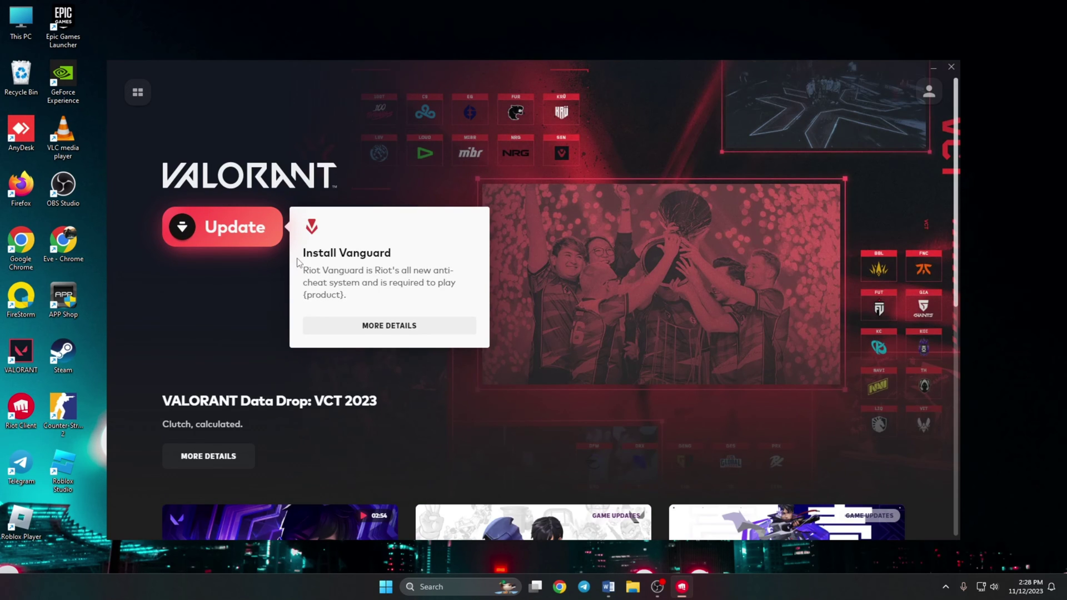
left_click(235, 238)
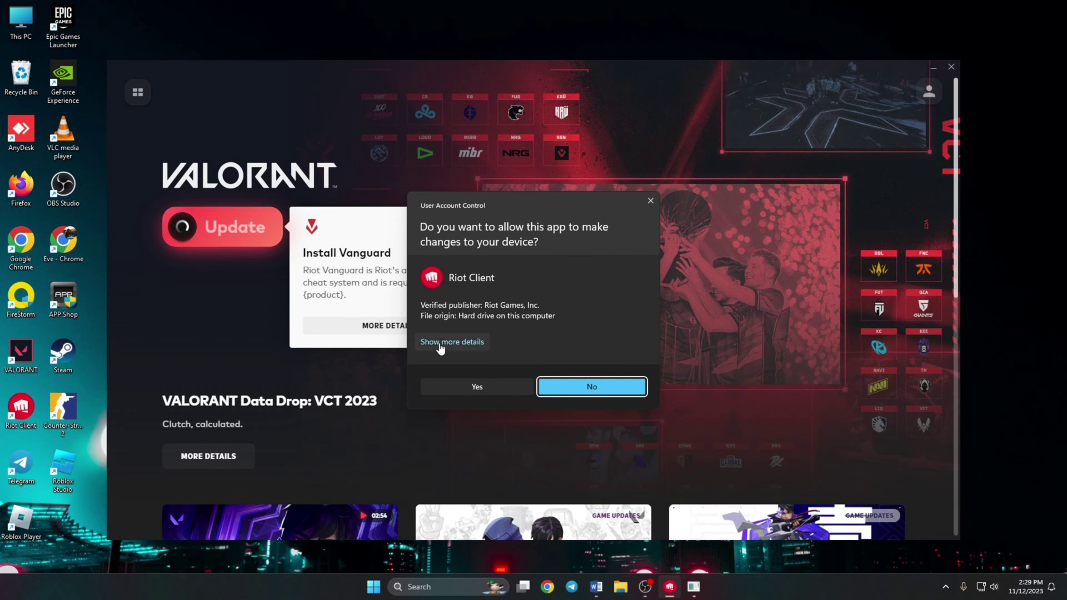
left_click(458, 386)
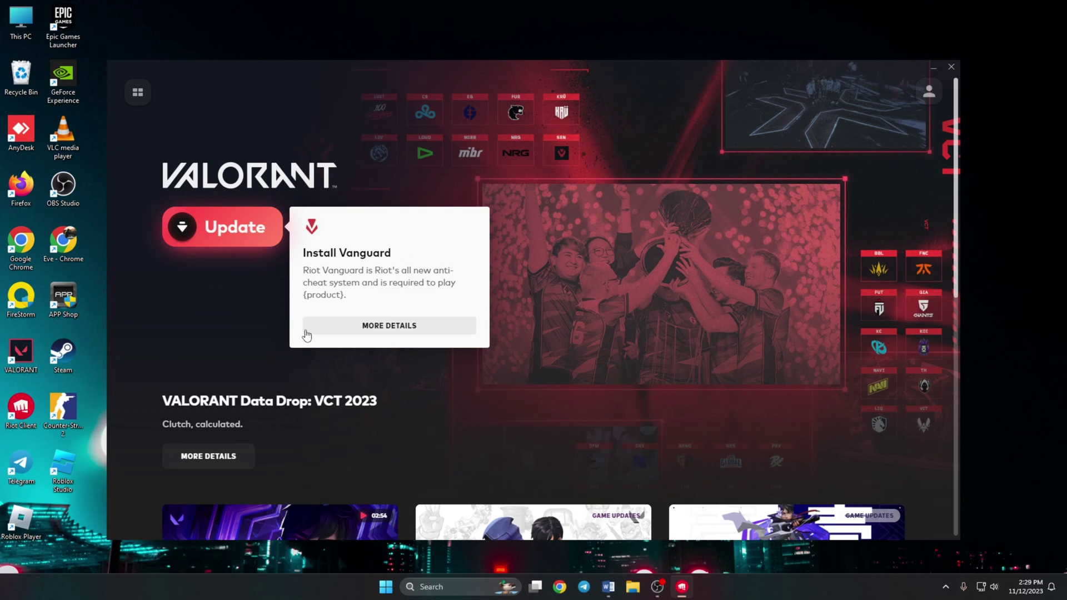
Rerun the VALORANT update until Play appears, then restart the PC to finish installing Vanguard.
left_click(239, 245)
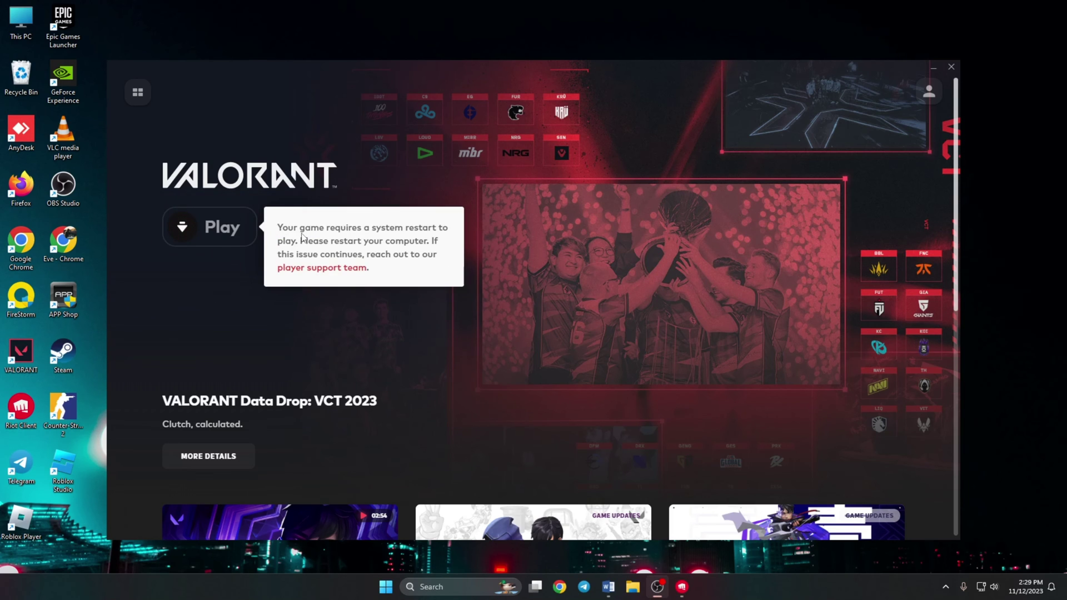
left_click(386, 586)
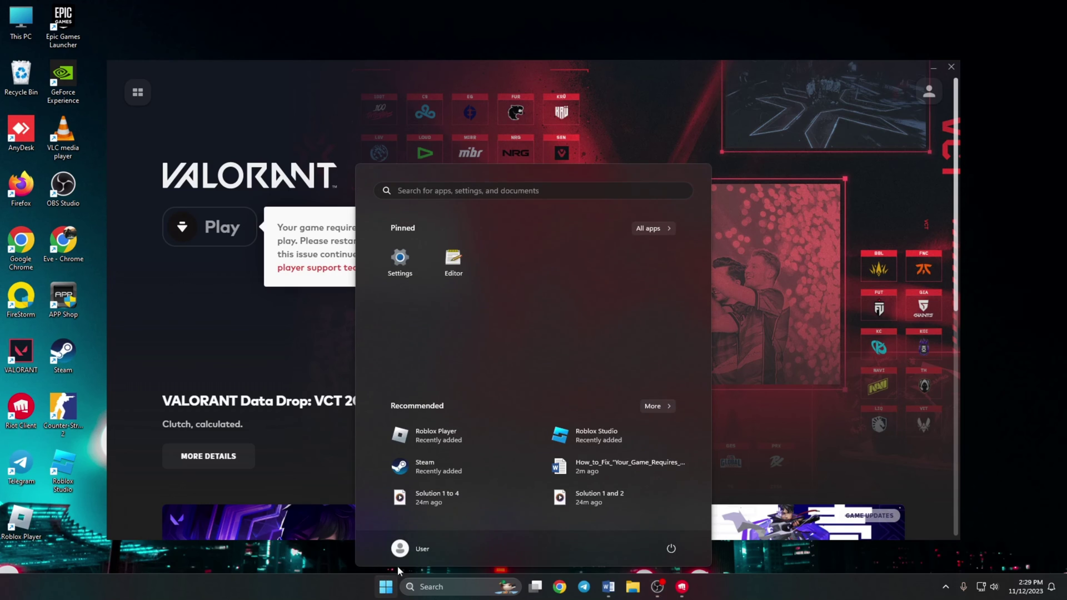
left_click(671, 548)
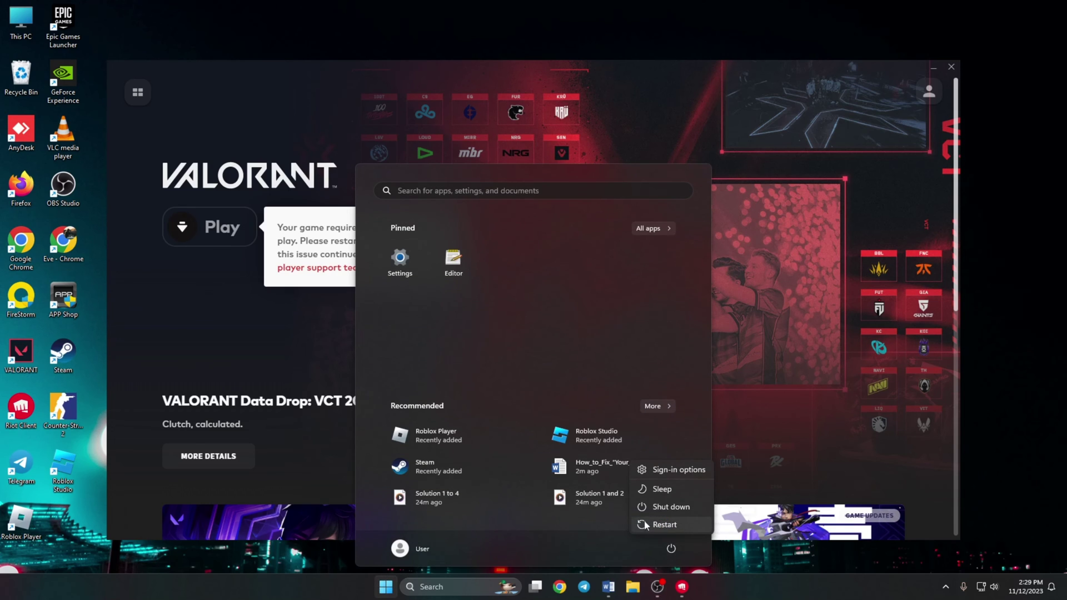
left_click(646, 525)
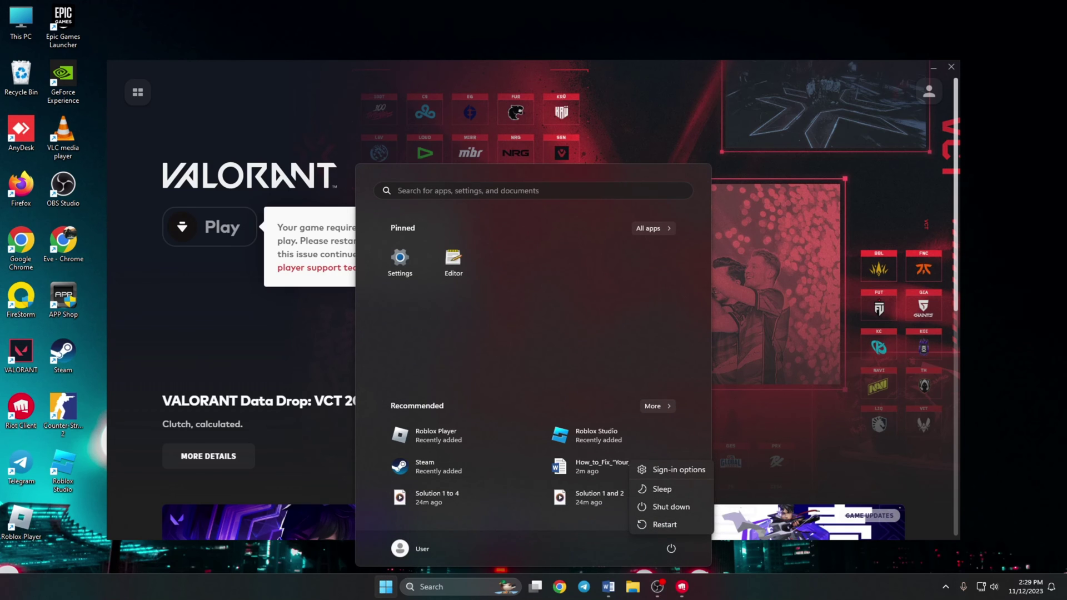